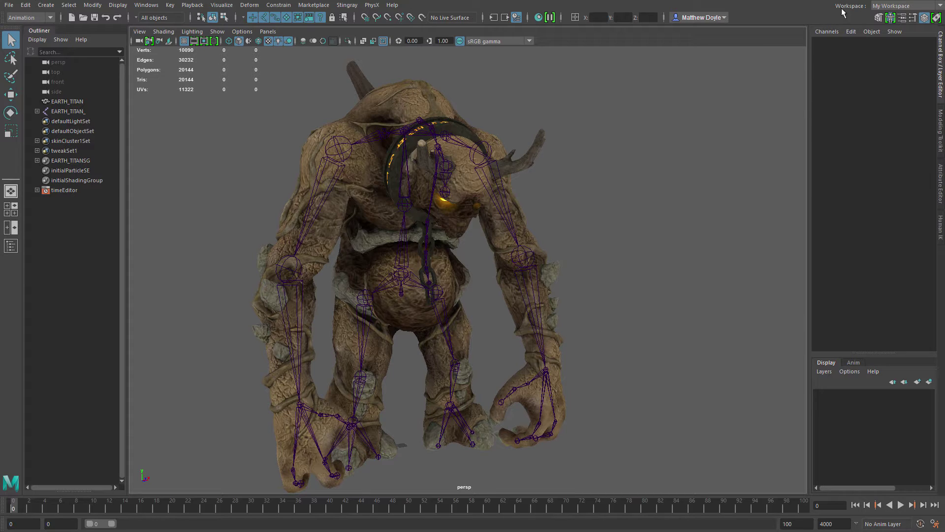
Switch to the Animation workspace, enlarge the Time Editor, and reframe the creature in the viewport
click(915, 10)
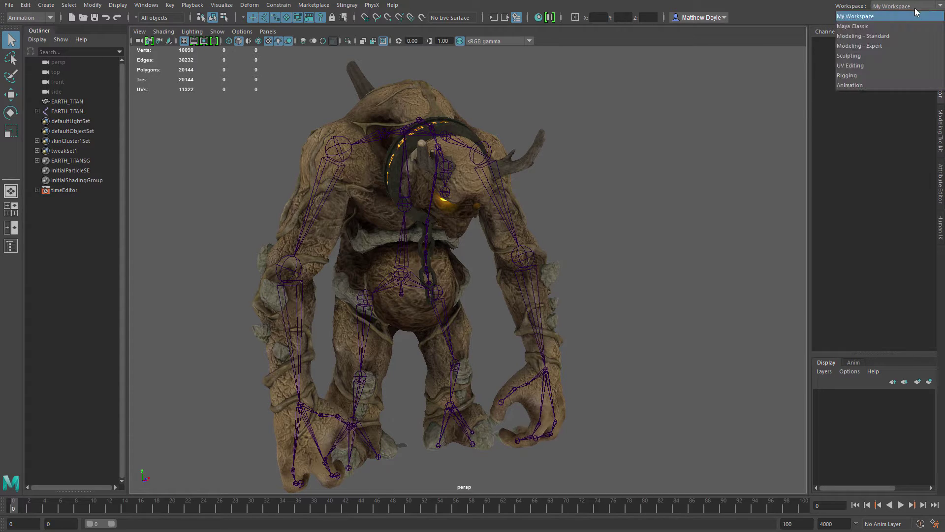
click(844, 85)
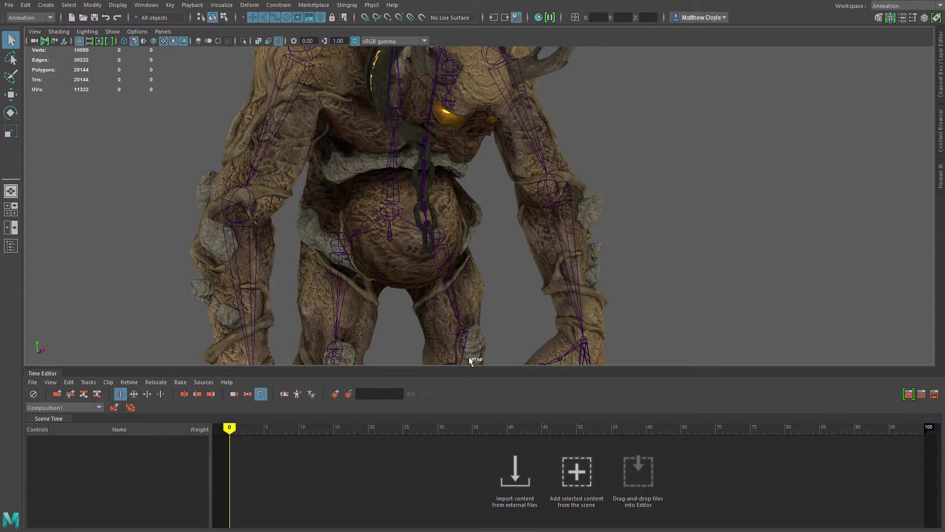
drag(466, 367, 483, 327)
alt+drag(481, 225, 433, 212)
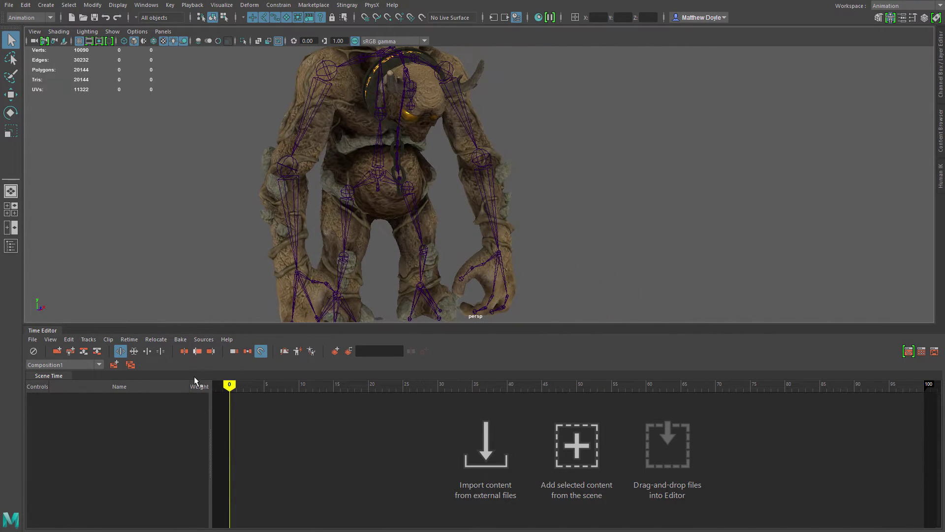
click(241, 385)
mouse_move(243, 387)
mouse_down()
mouse_move(793, 392)
mouse_move(249, 388)
mouse_move(886, 409)
mouse_move(232, 395)
mouse_up()
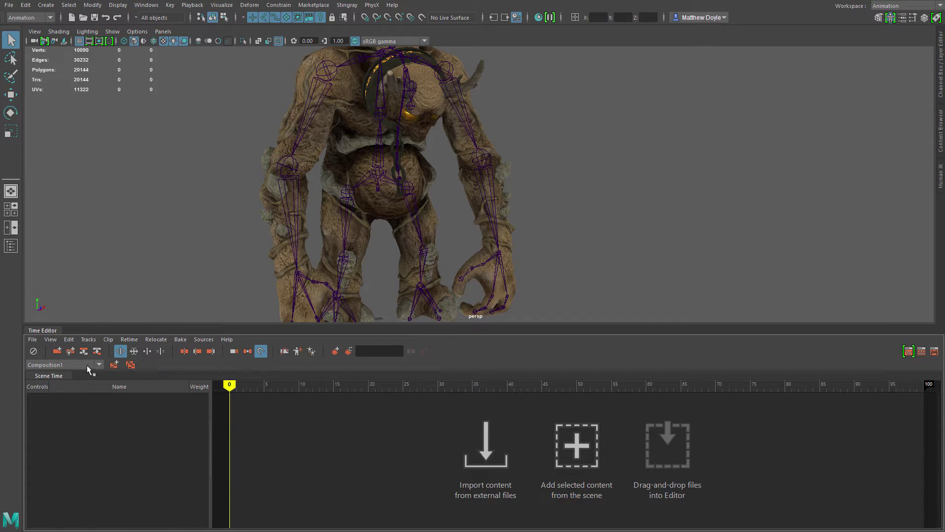
click(99, 365)
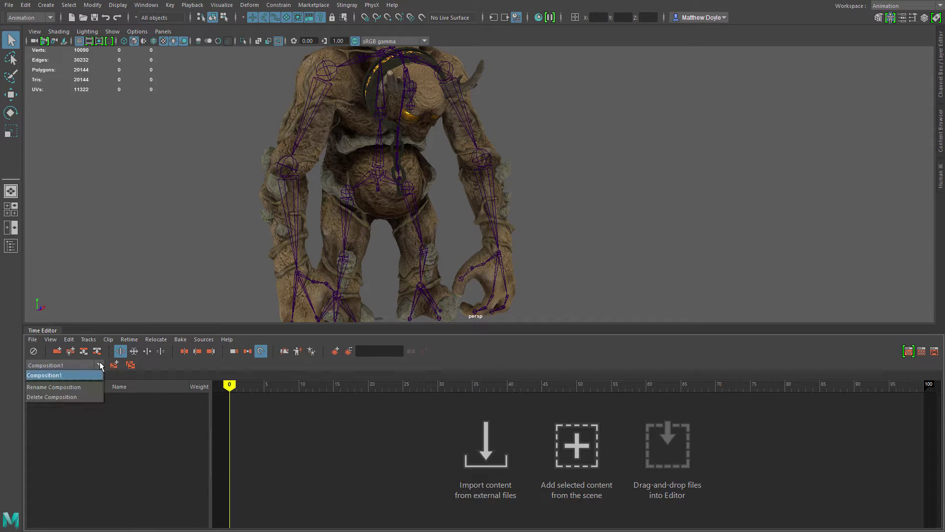
click(100, 365)
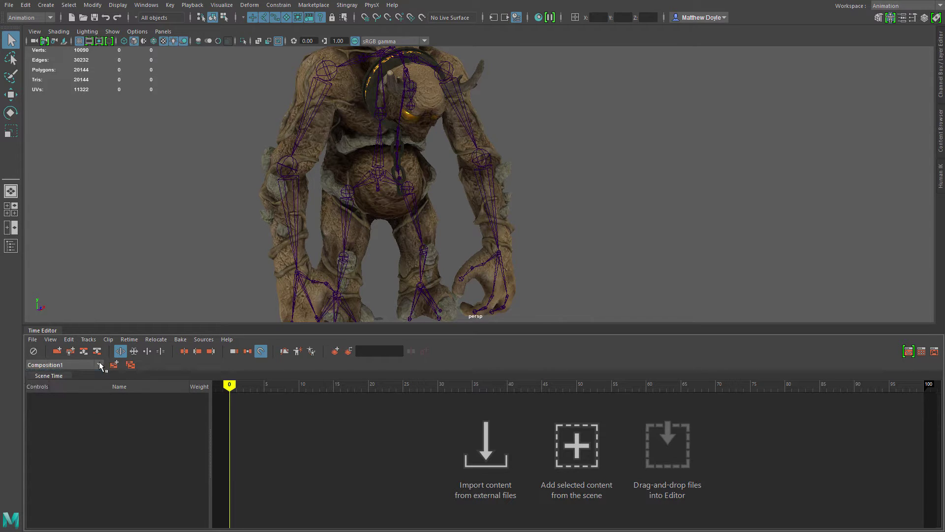
click(99, 365)
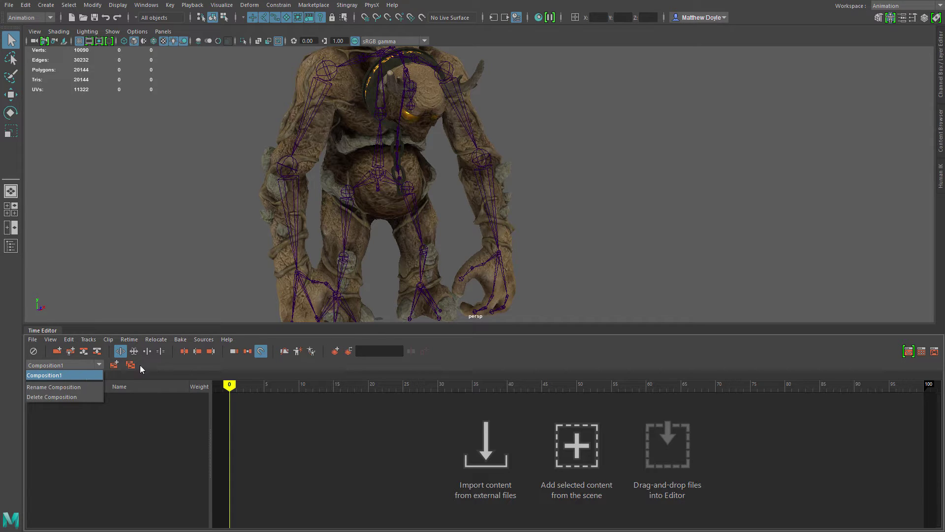
click(247, 356)
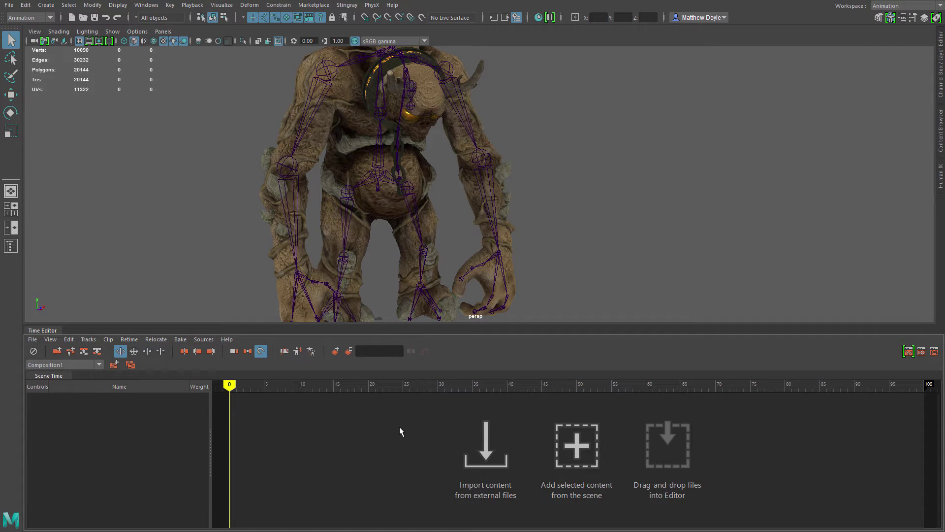
Open the rename option for Composition1 and accept its existing name
click(80, 363)
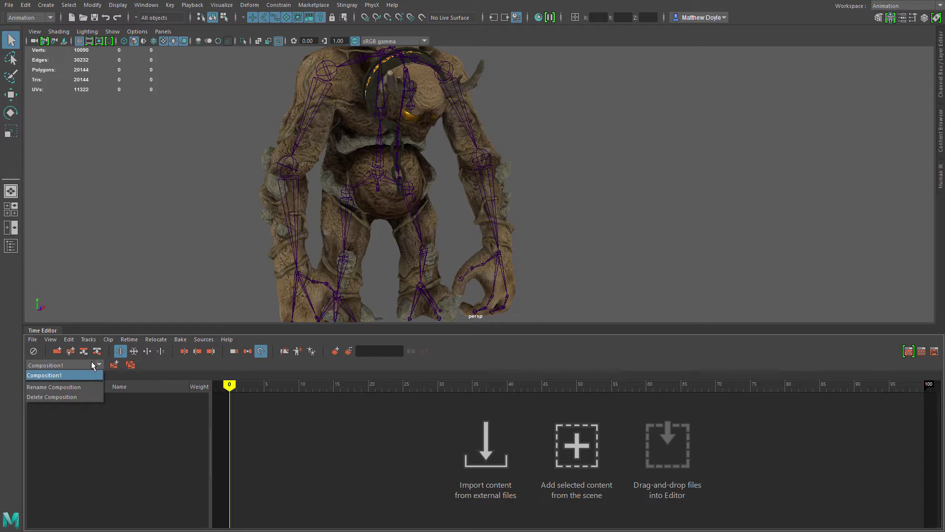
click(59, 387)
click(496, 270)
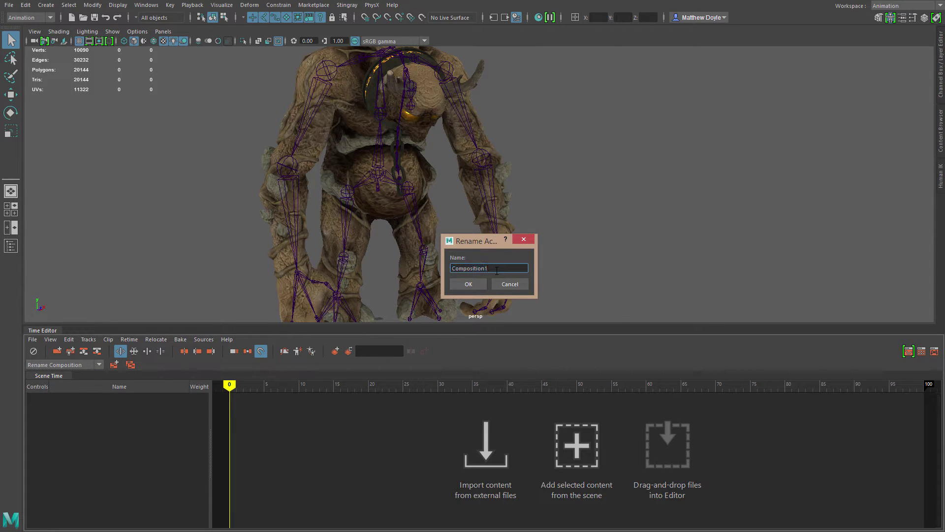
click(468, 284)
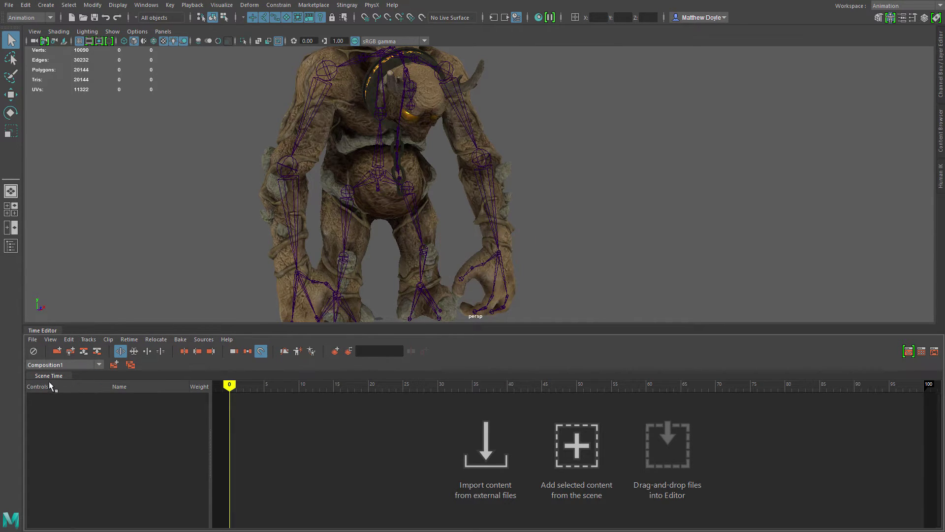
Create a second composition named Composition2, and make Composition1 the active composition again
click(116, 366)
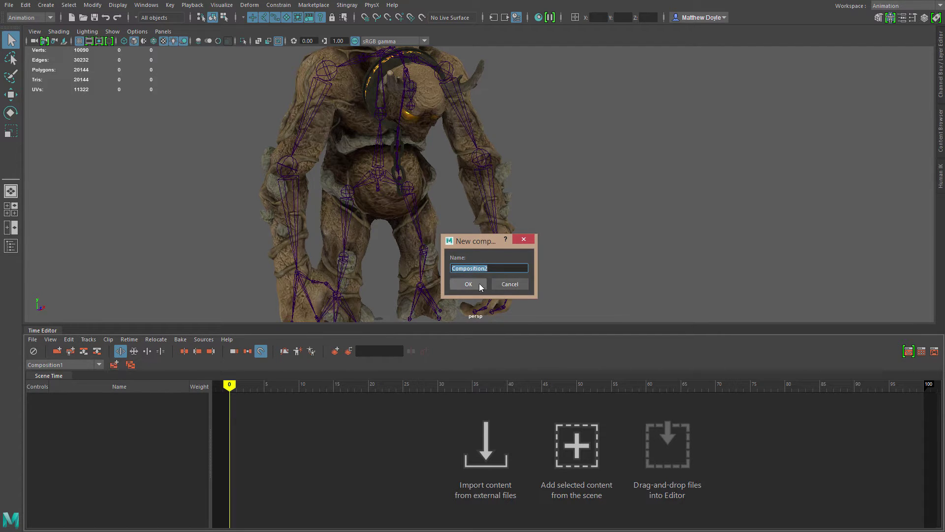
click(481, 286)
click(99, 365)
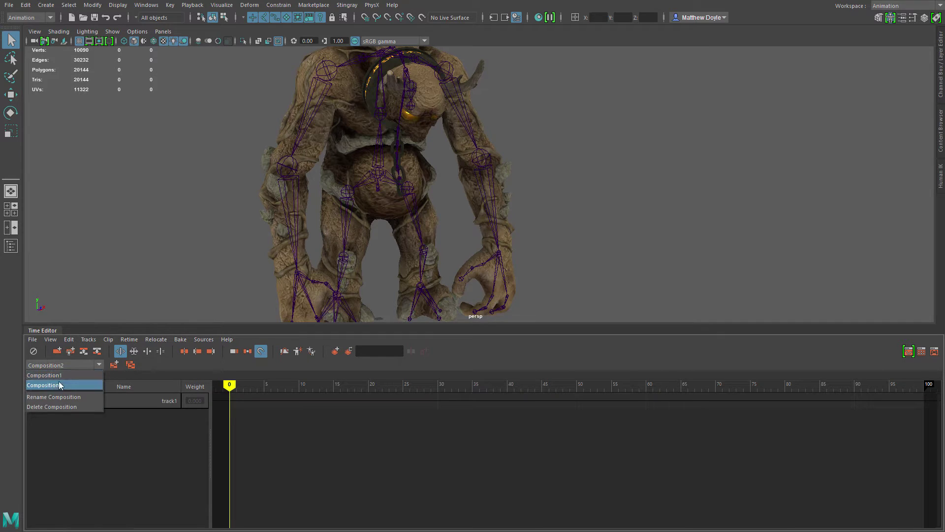
click(59, 375)
click(99, 364)
click(61, 398)
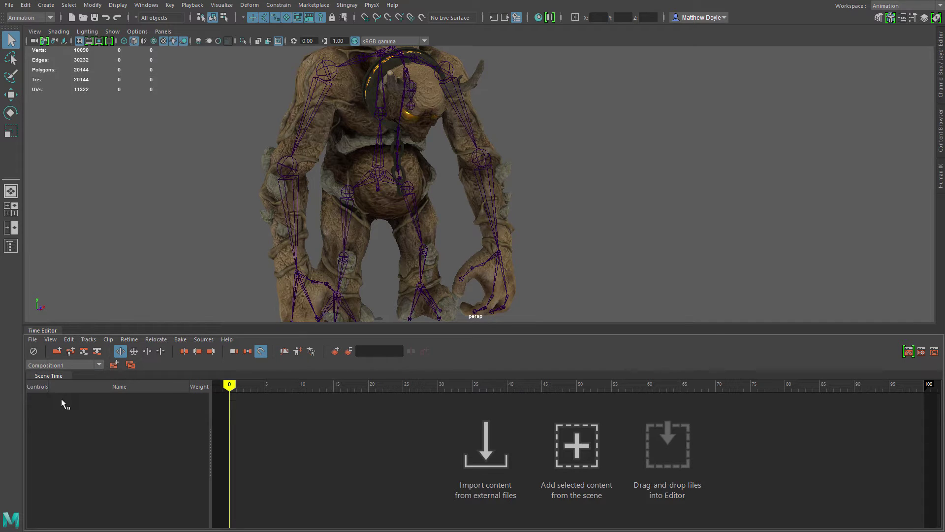
click(102, 364)
click(75, 371)
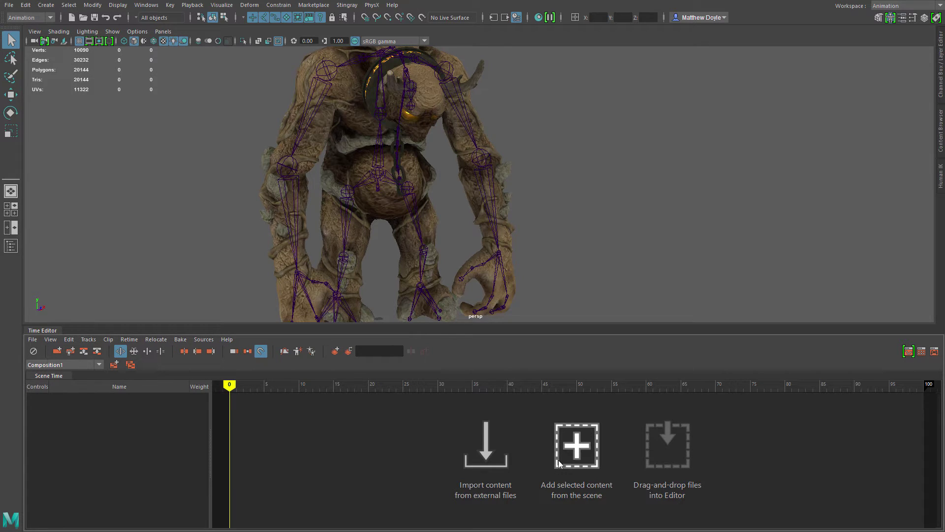
Open the file browser for importing external animation content and dismiss it without choosing a file
click(486, 455)
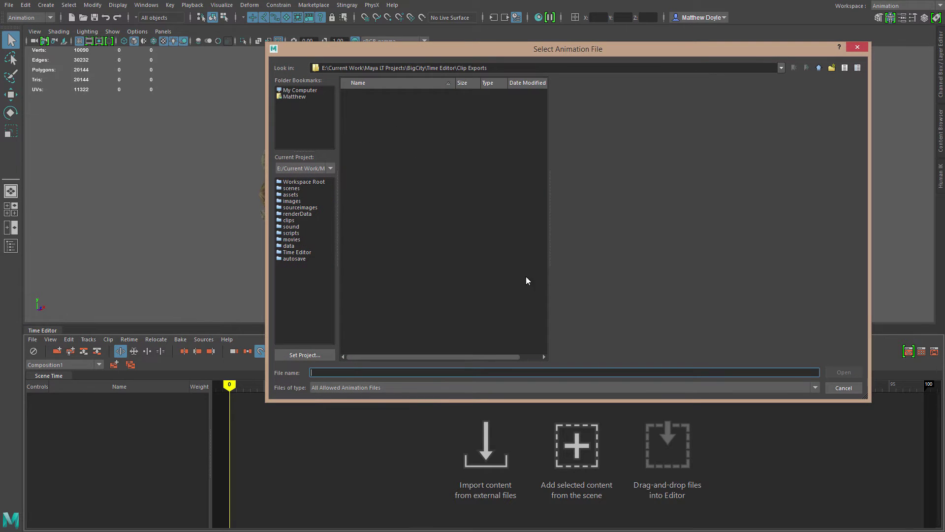
click(843, 388)
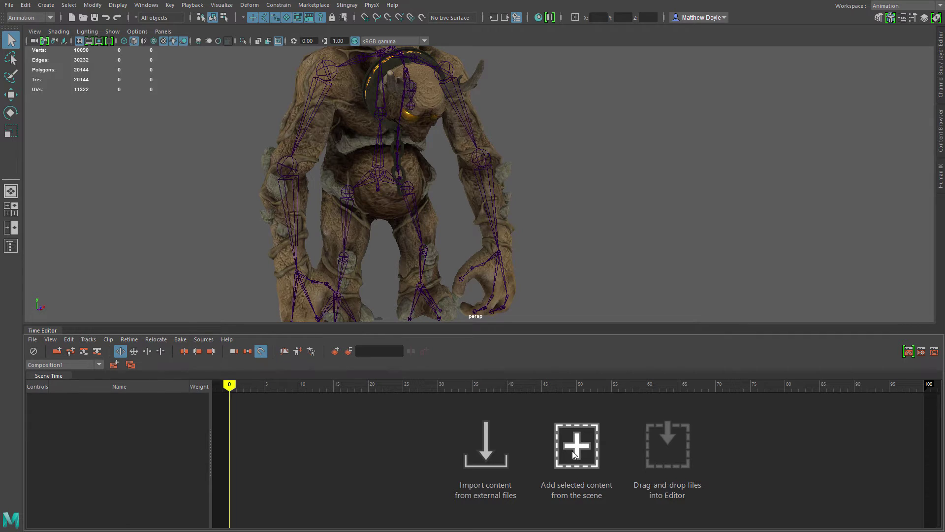
Select the entire joint hierarchy from the pelvis down and add its animation to the Time Editor as a clip
click(378, 192)
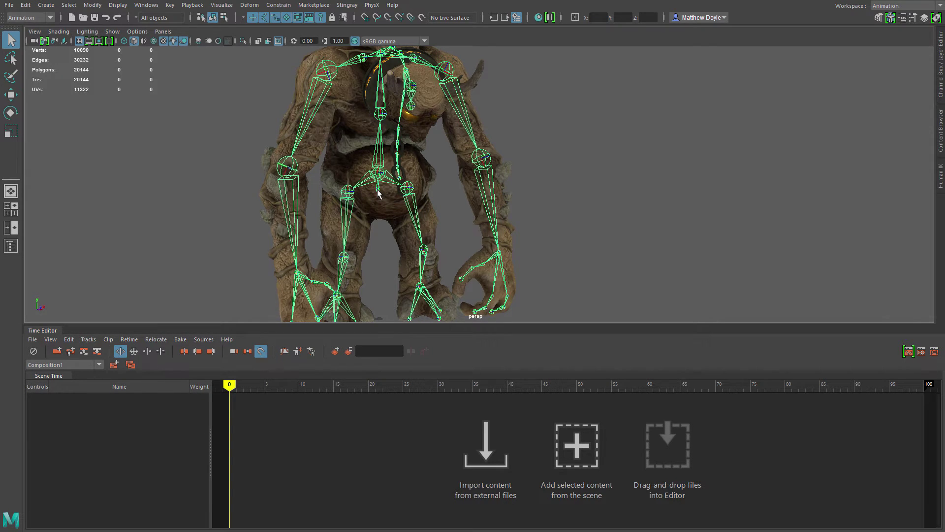
right_click(378, 193)
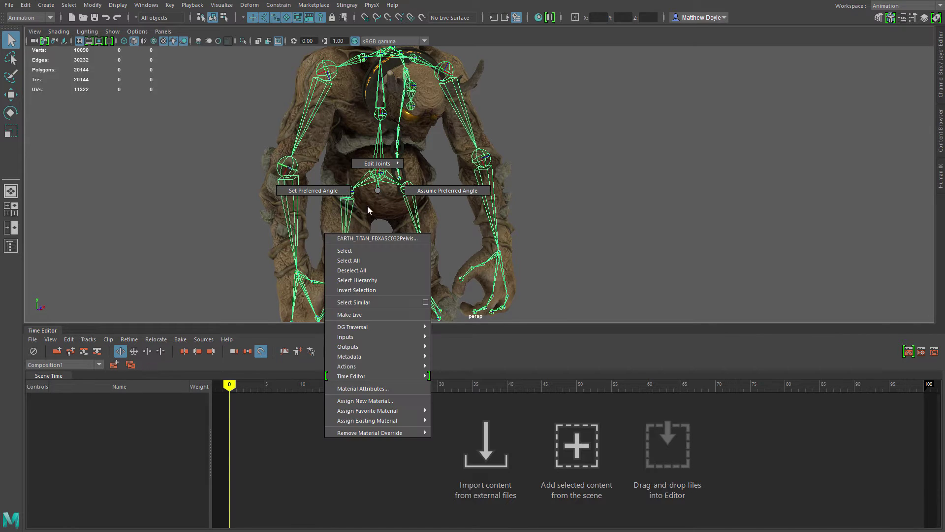
click(354, 283)
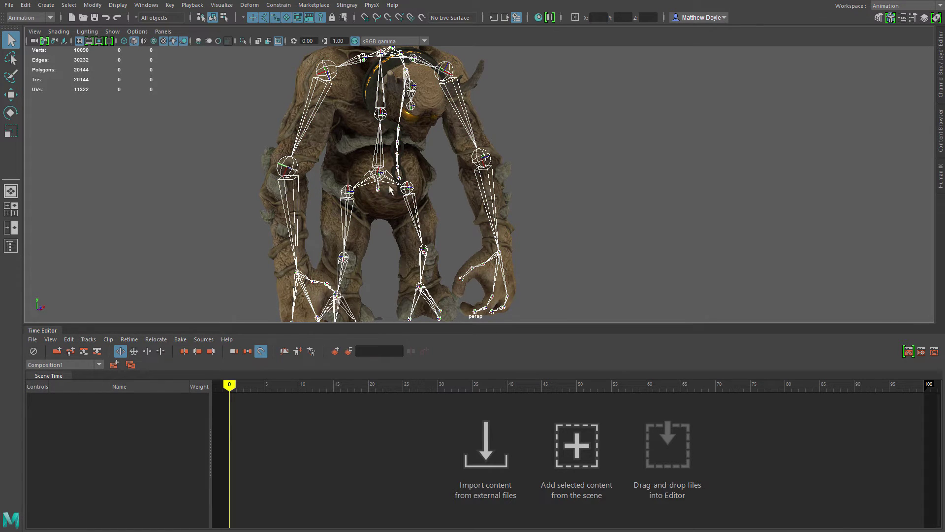
click(575, 448)
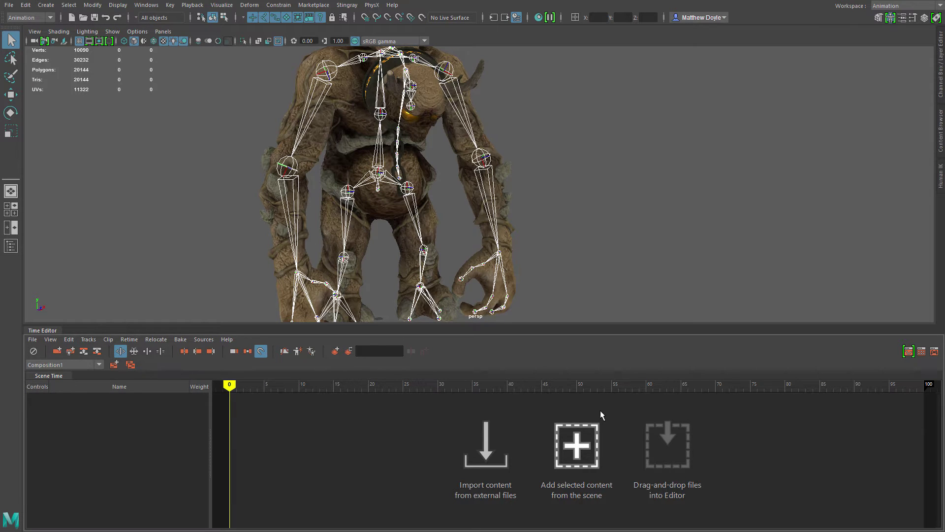
Scrub back and forth through the new clip to preview the creature's animation, ending at frame 55
drag(261, 386, 449, 394)
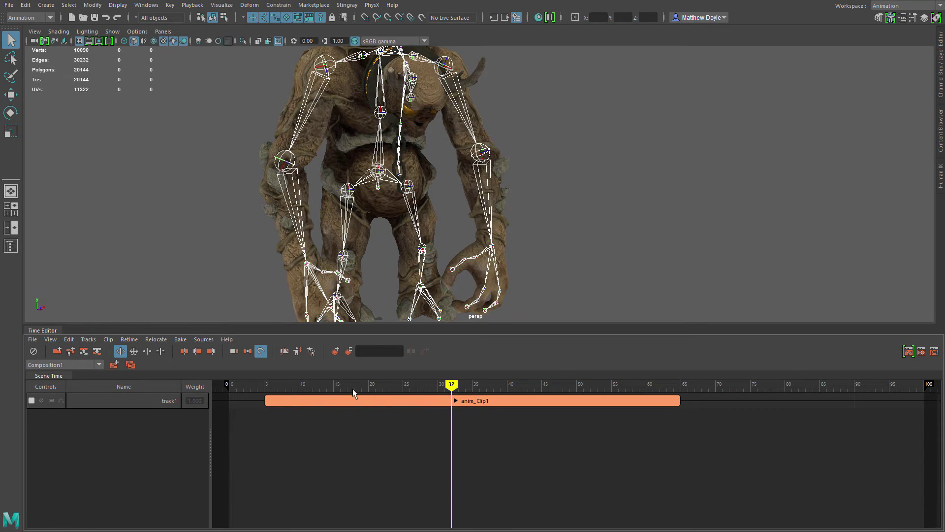
drag(352, 388, 500, 386)
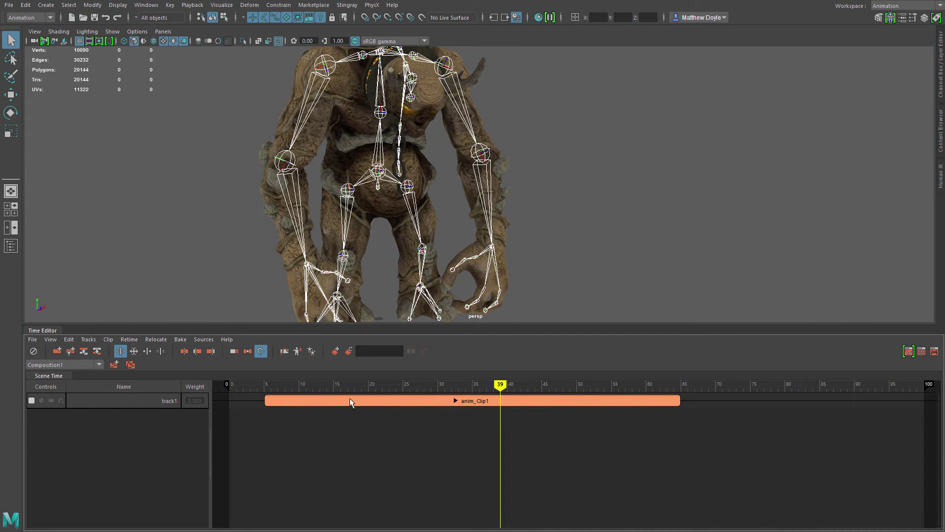
click(347, 385)
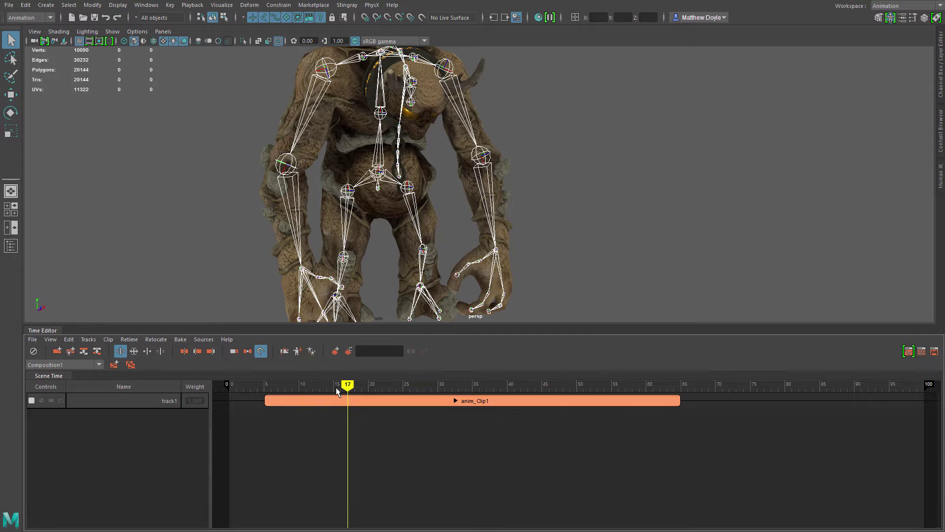
click(274, 388)
click(480, 387)
click(260, 389)
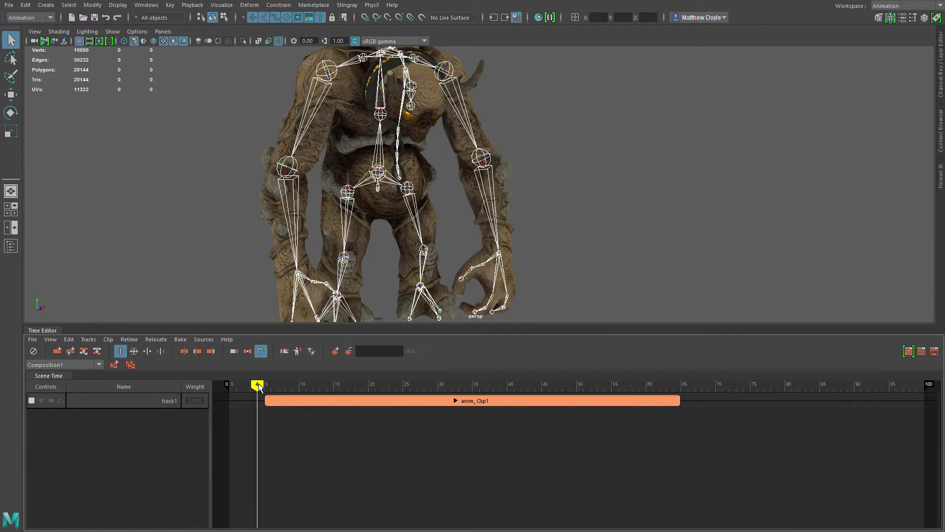
drag(260, 389, 500, 394)
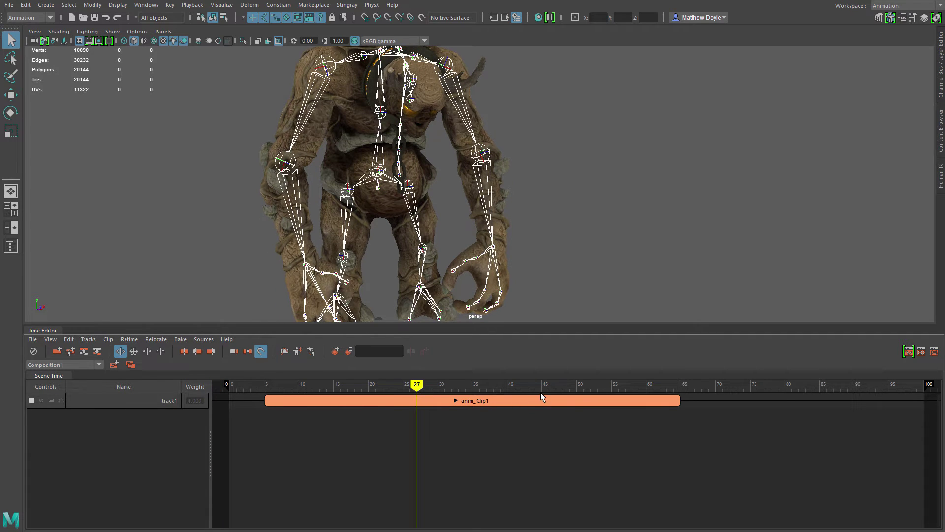
click(612, 387)
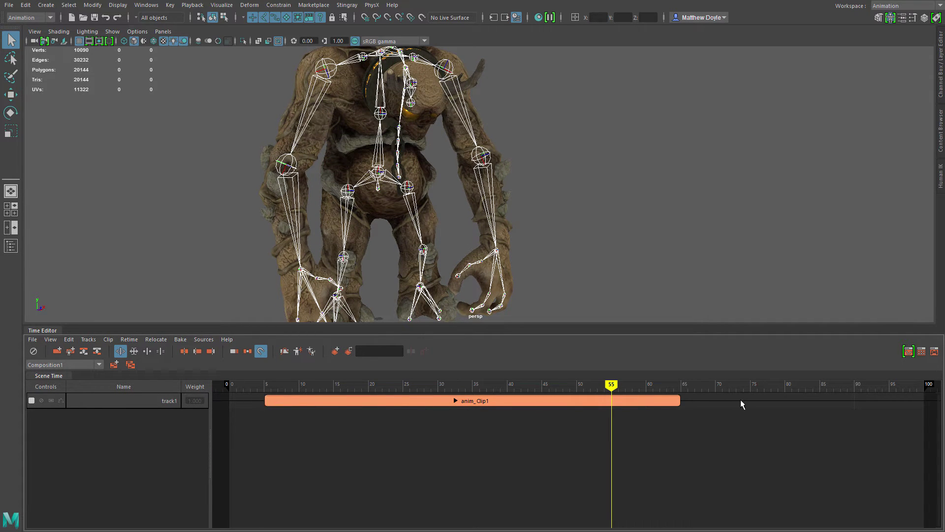
Set the Time Editor's playback range to start at frame 2 and end at frame 65
mouse_move(226, 385)
mouse_down()
mouse_move(315, 397)
mouse_move(246, 401)
mouse_up()
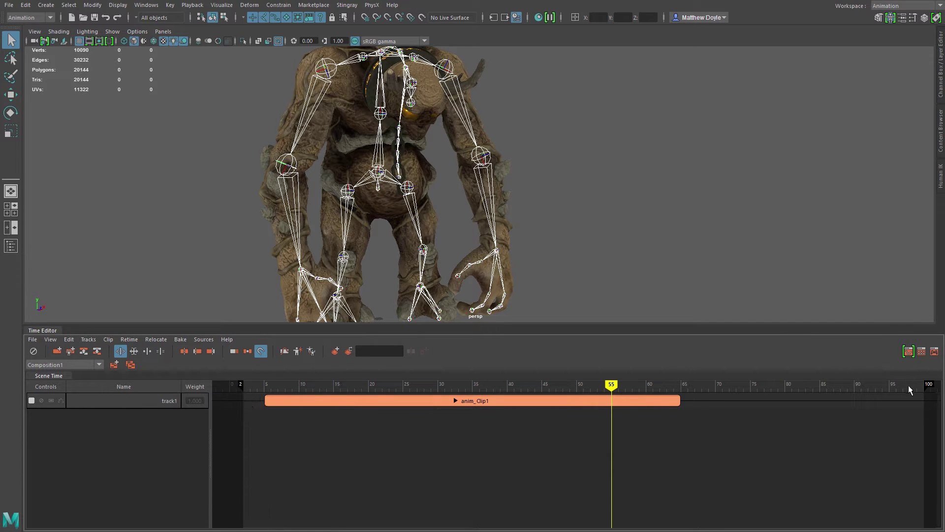
mouse_move(930, 386)
mouse_down()
mouse_move(704, 388)
mouse_move(850, 401)
mouse_move(682, 402)
mouse_up()
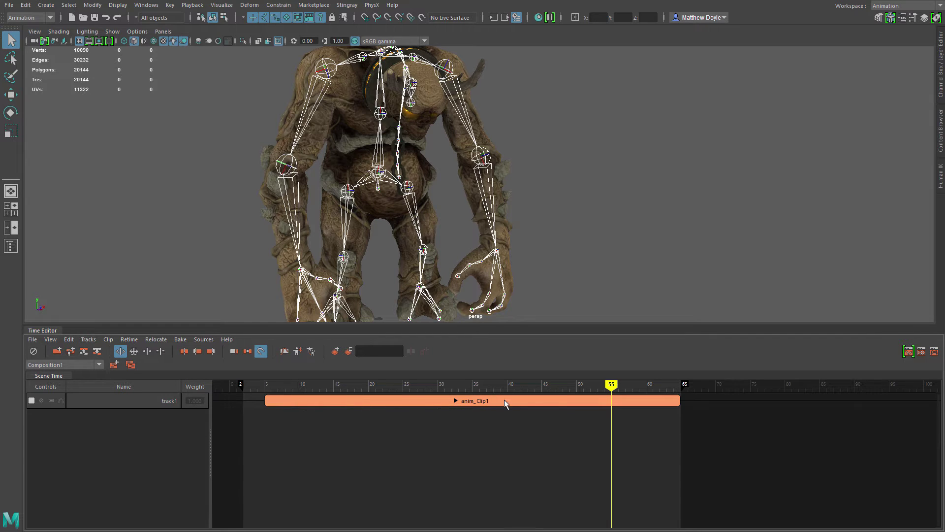
Move the clip to start at frame 0 and set the playback range to frames 0 to 60 to match it
mouse_move(515, 399)
mouse_down()
mouse_move(506, 400)
mouse_move(541, 399)
mouse_move(498, 400)
mouse_up()
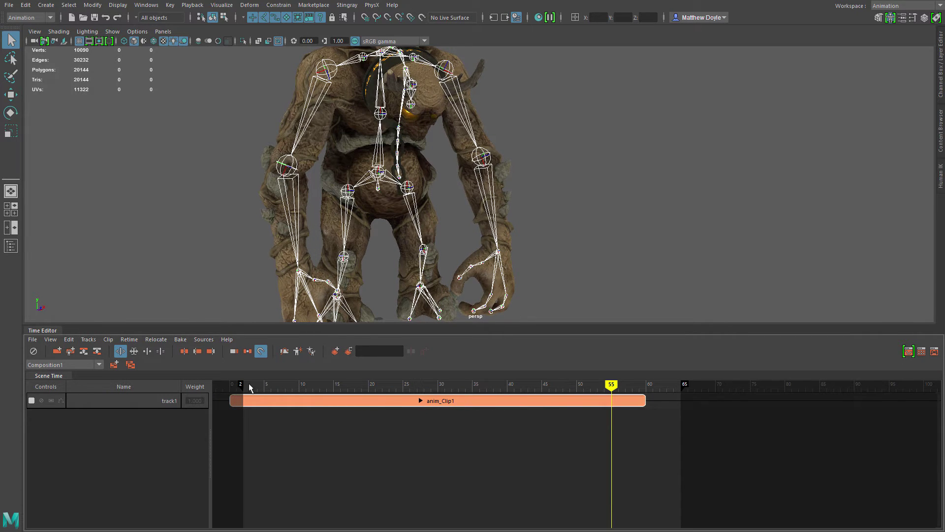
drag(243, 388, 231, 388)
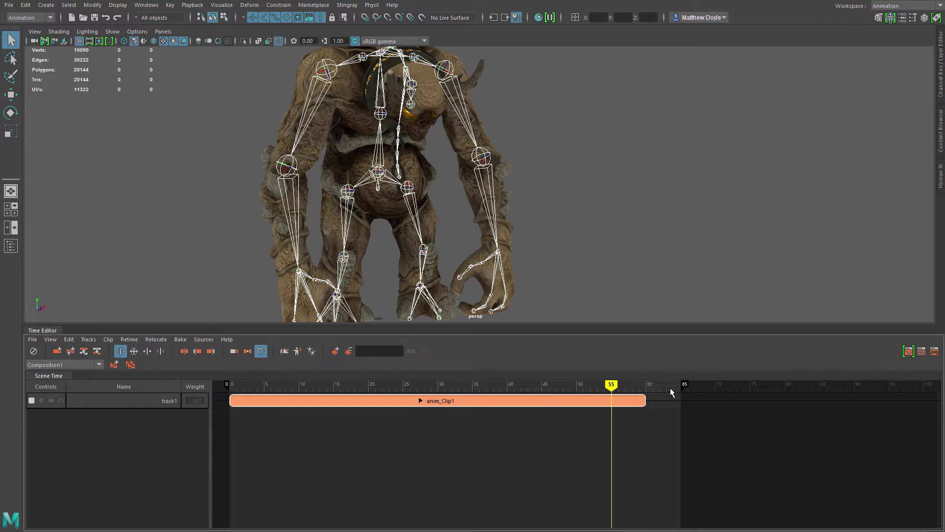
drag(685, 385, 648, 384)
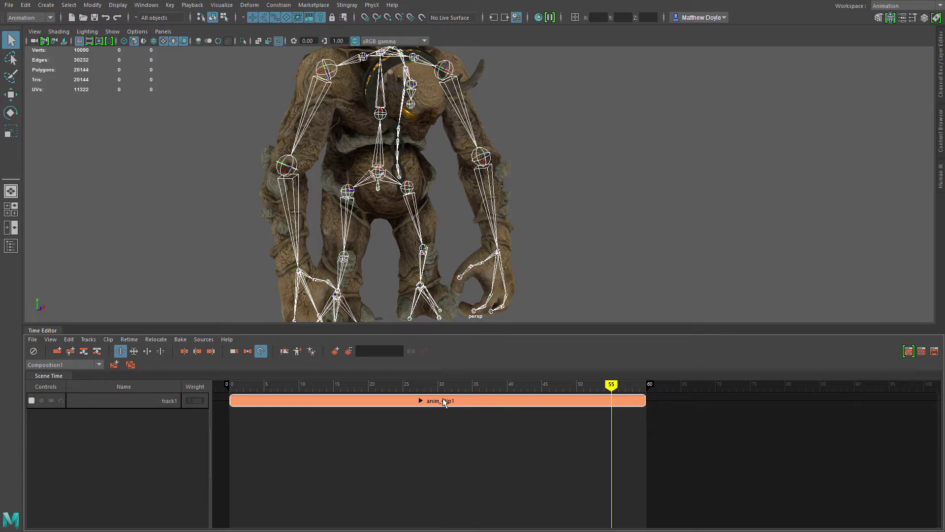
Frame the clip across the Time Editor's timeline and zoom the timeline to inspect its full length
key(f)
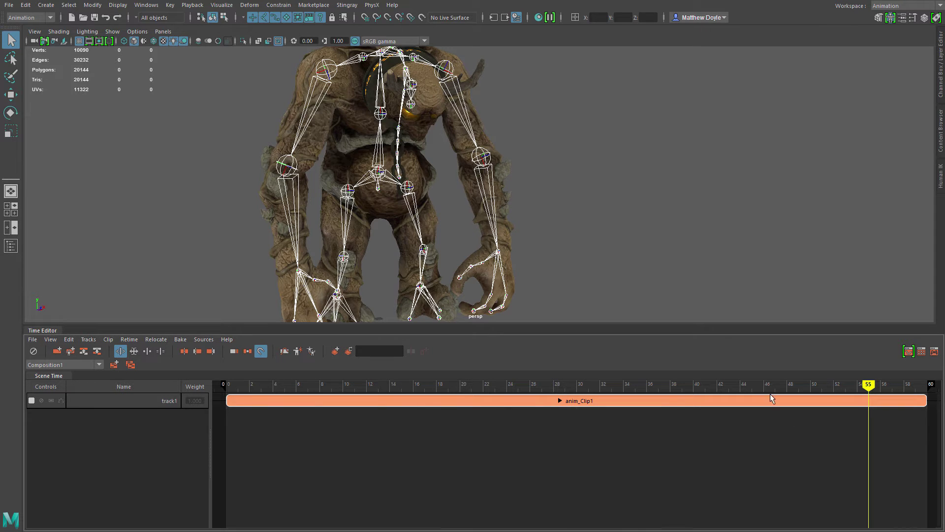
scroll(669, 403, down, 3)
scroll(669, 402, up, 3)
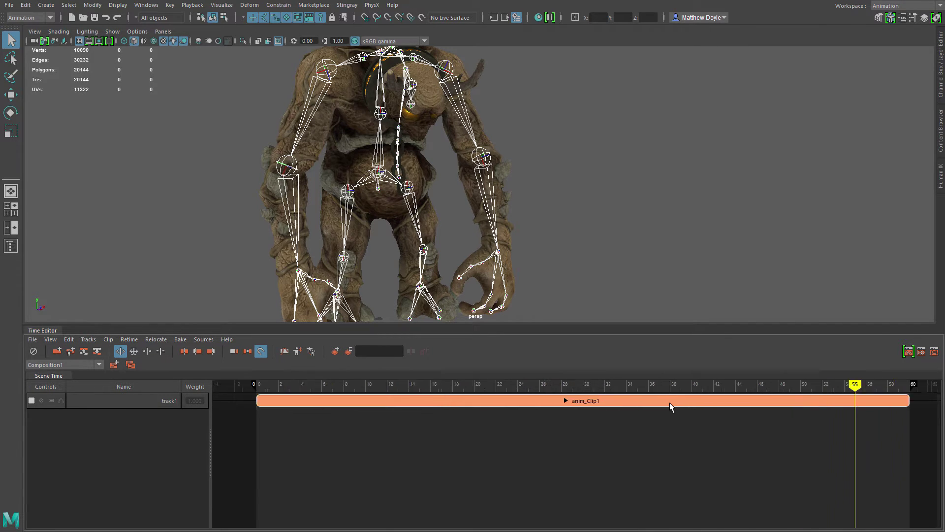
scroll(670, 403, down, 1)
scroll(670, 403, down, 1)
scroll(670, 403, up, 2)
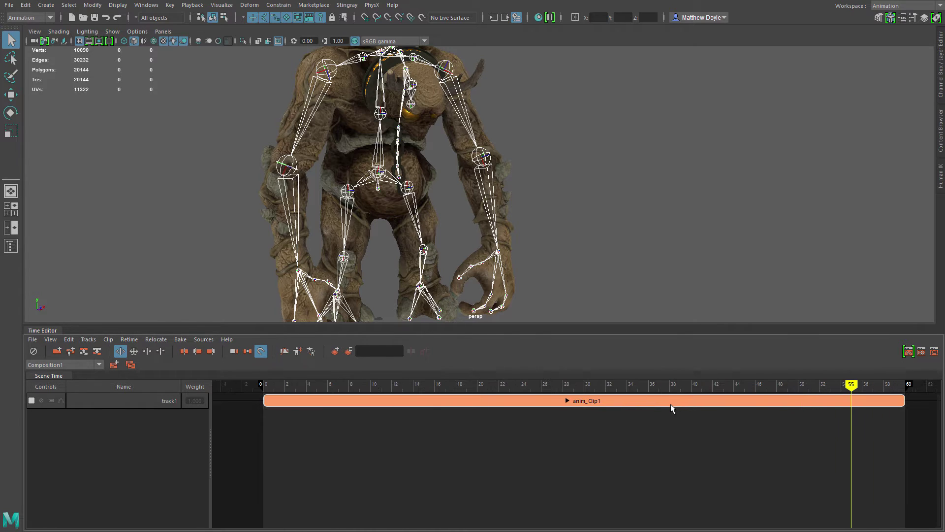
Extend the end of the Time Editor's playback range to frame 87, leaving room after the existing clip
scroll(671, 403, down, 2)
scroll(670, 404, up, 2)
scroll(671, 404, down, 2)
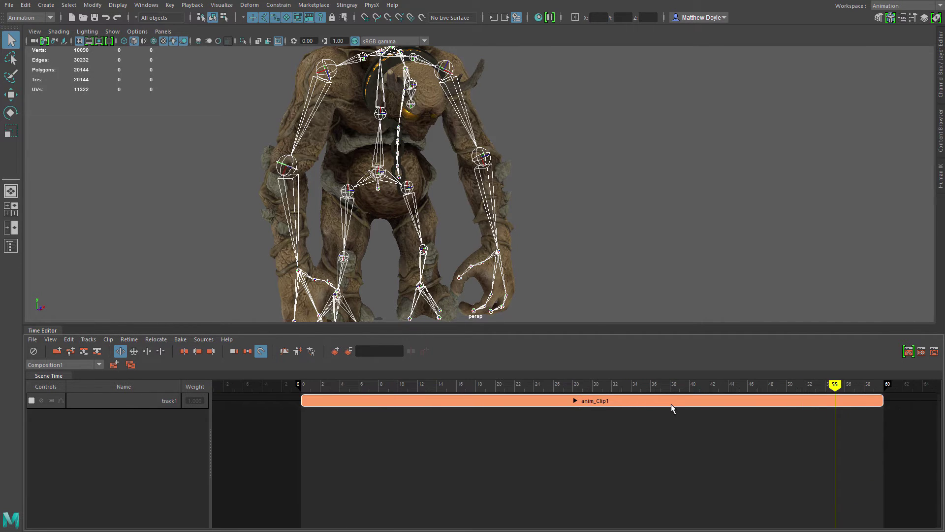
scroll(671, 403, down, 1)
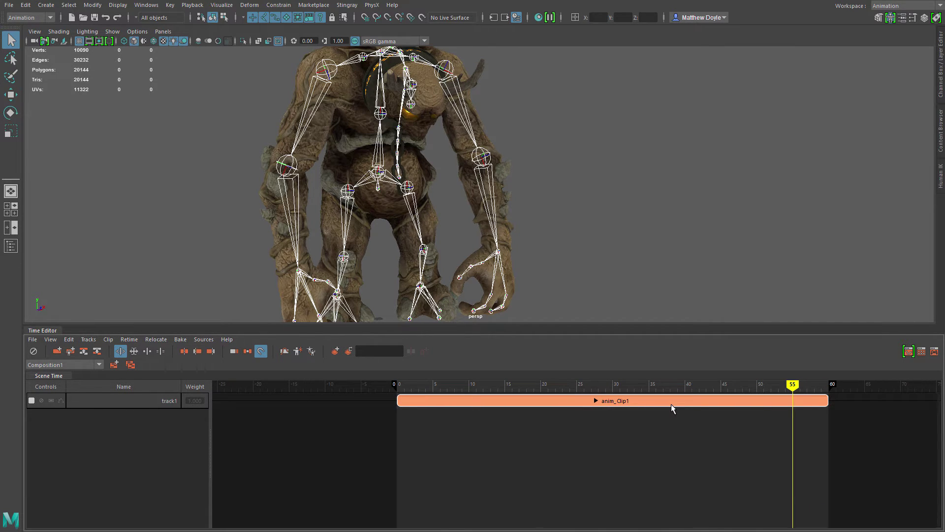
alt+middle_drag(709, 383, 535, 403)
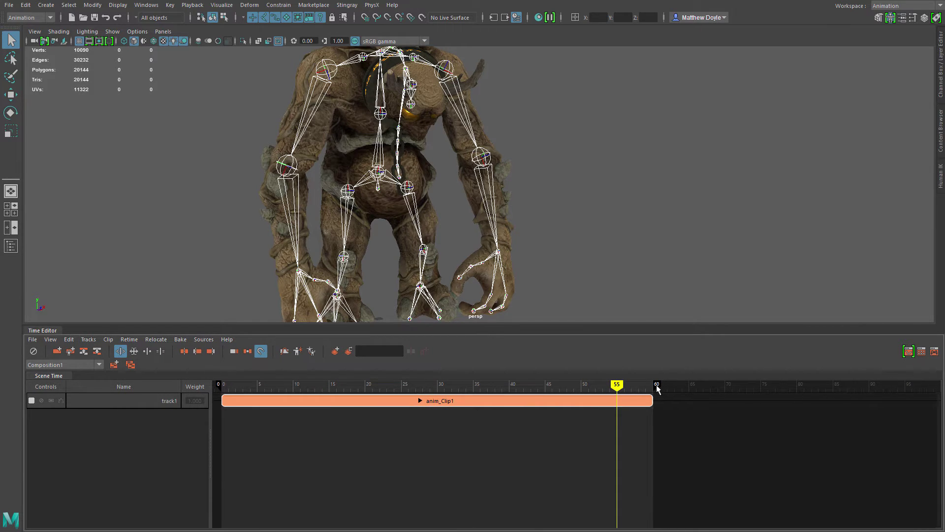
drag(657, 389, 851, 387)
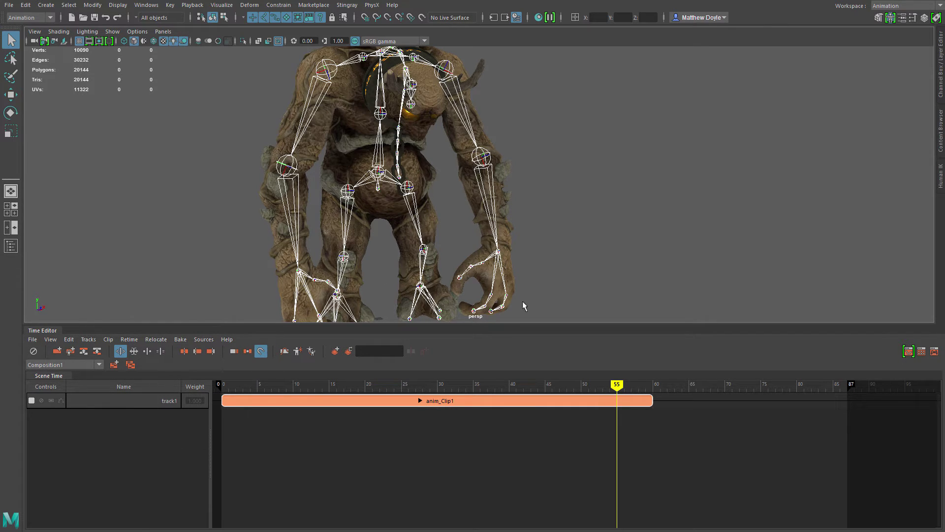
Bring the external earth_titan_walk_walk animation into the Time Editor as a clip on a new second track, starting at about frame 68
key(alt+Tab)
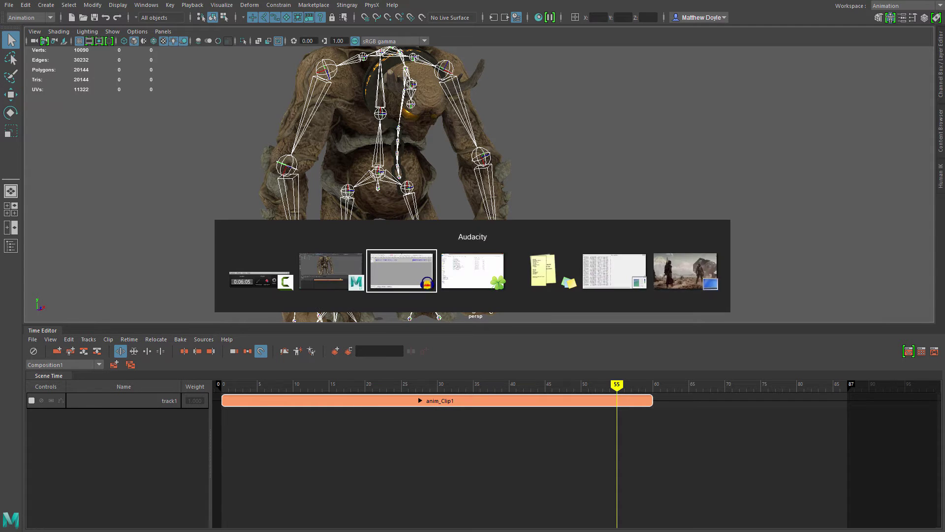
key(alt+Tab)
key(alt+Tab)
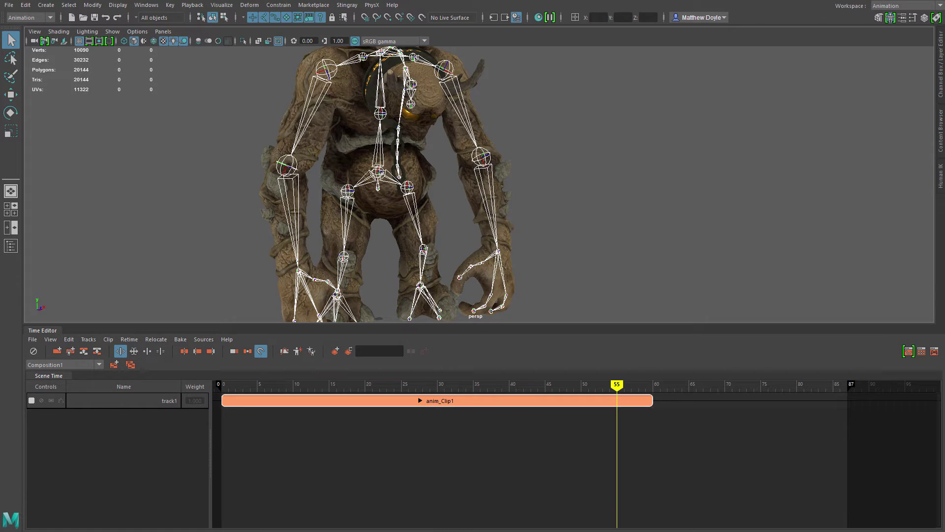
drag(618, 386, 653, 389)
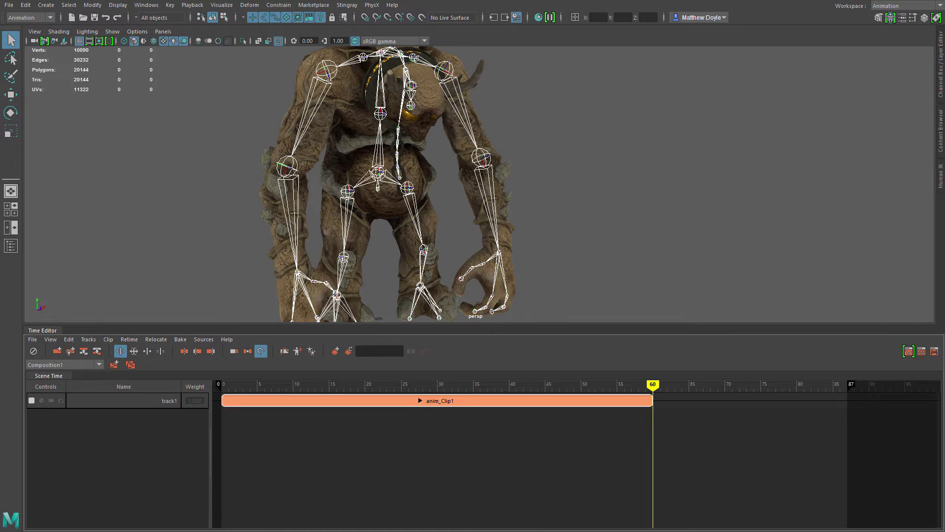
drag(944, 389, 707, 456)
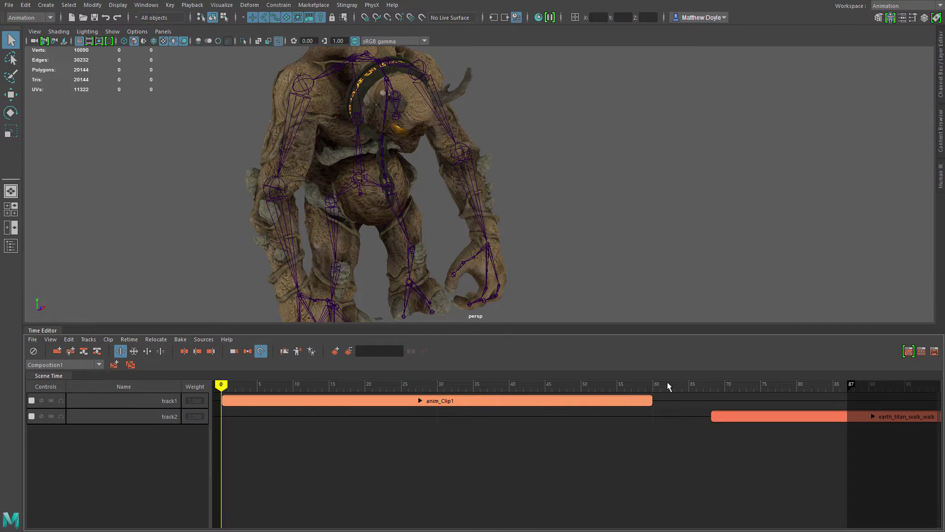
Move the walk clip to start at frame 60, directly after anim_Clip1, and scrub to frame 70 to check it
drag(666, 382, 653, 384)
drag(771, 416, 712, 427)
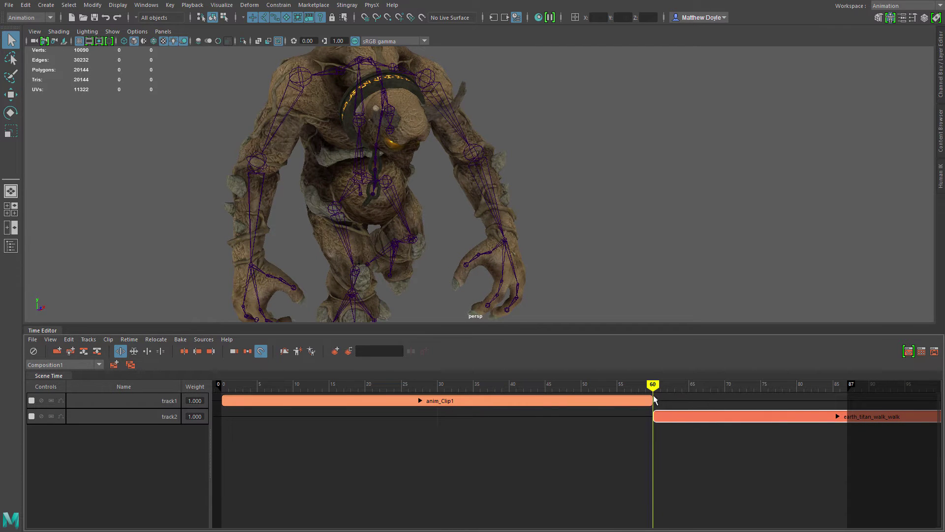
drag(653, 385, 722, 394)
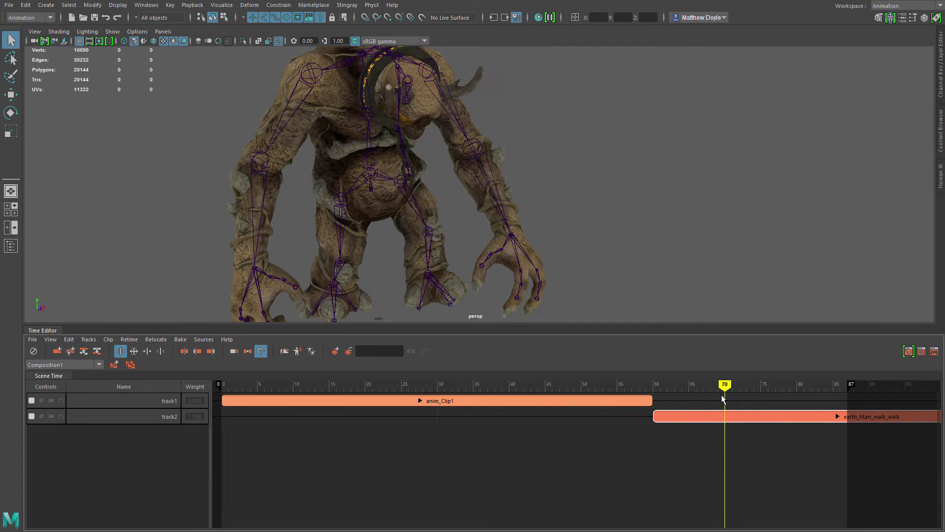
Extend the playback range to end at frame 120 with the walk clip, frame both clips, and scrub to frame 79
scroll(722, 395, down, 2)
alt+middle_drag(766, 387, 608, 395)
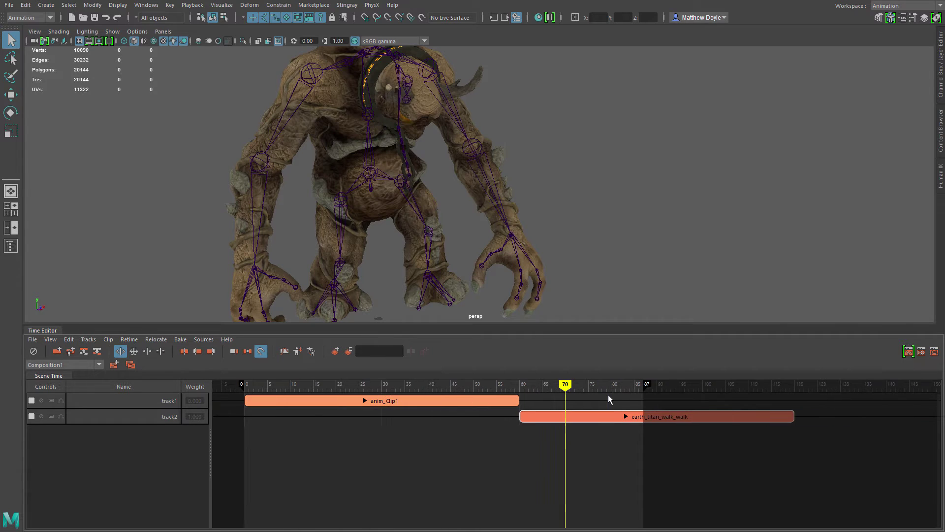
drag(650, 382, 793, 385)
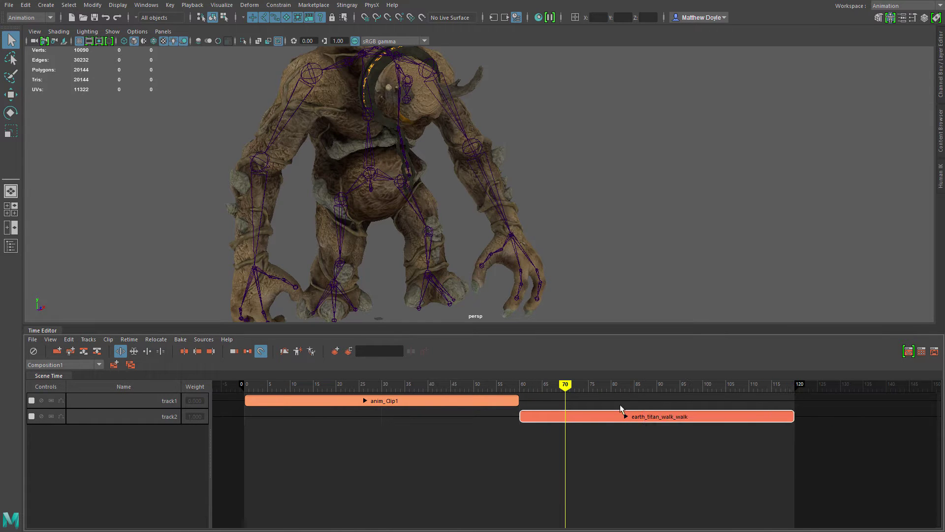
alt+middle_drag(620, 403, 676, 389)
key(f)
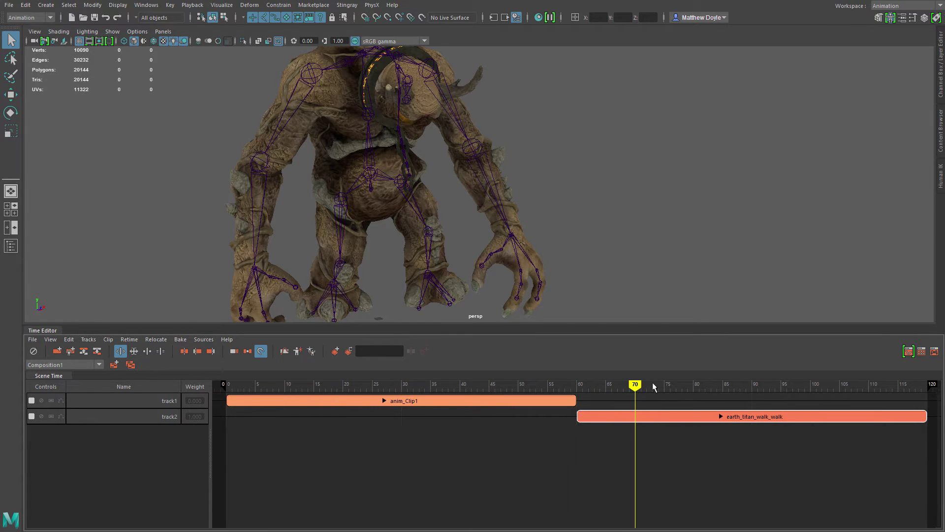
drag(652, 382, 690, 415)
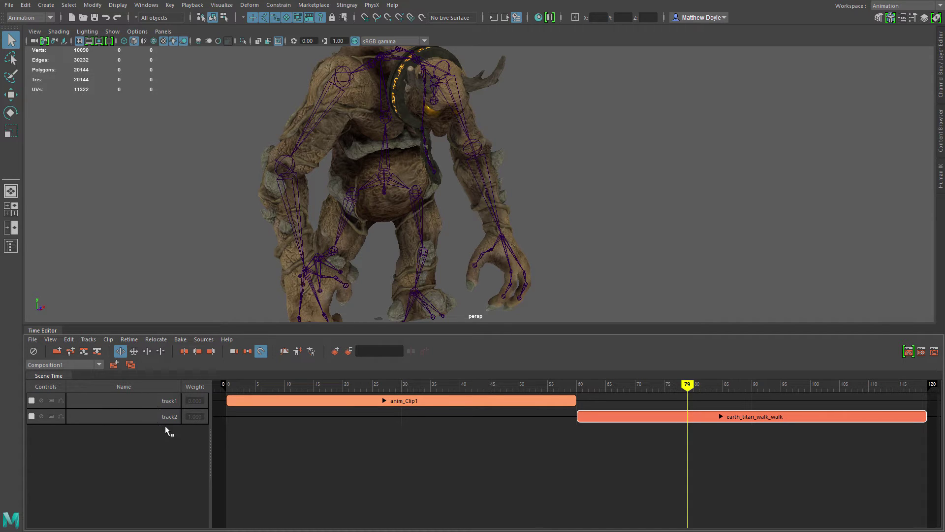
Rename the first track as idle and the second track as walk
double_click(173, 400)
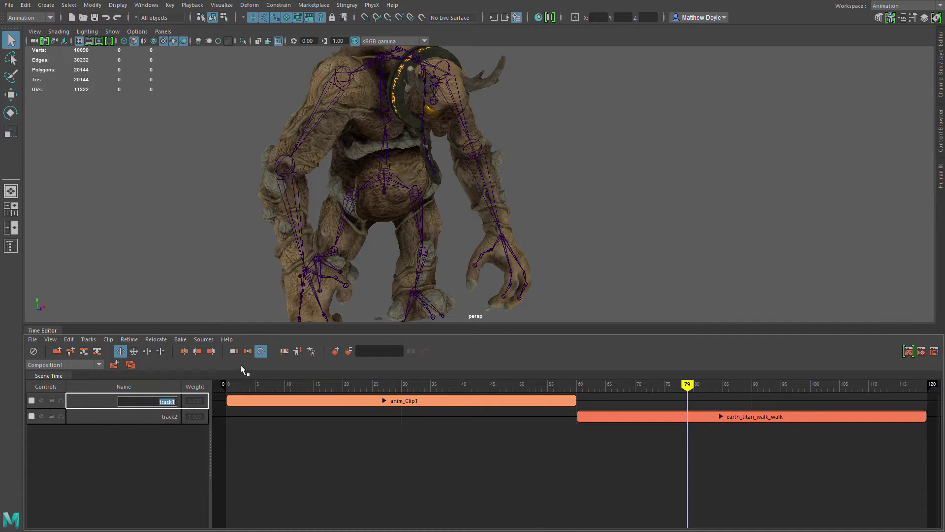
text(idle)
key(Return)
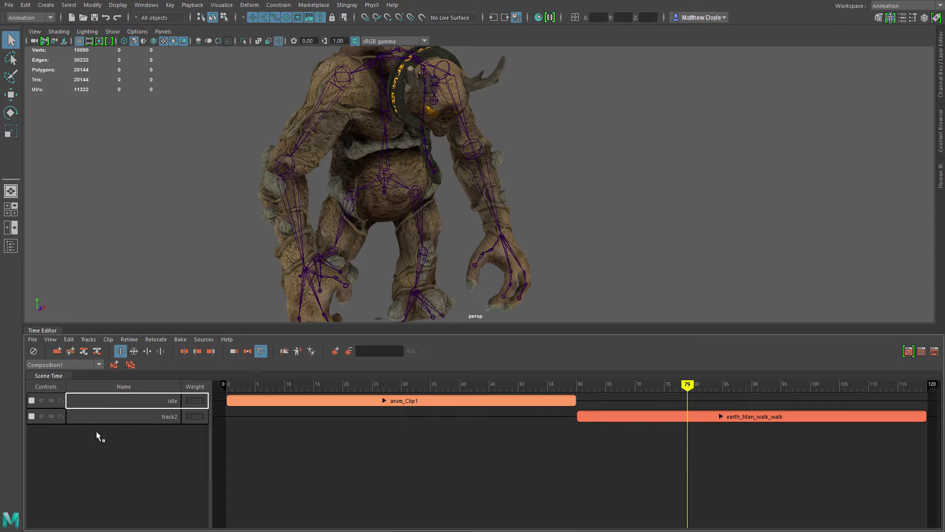
click(174, 418)
double_click(172, 415)
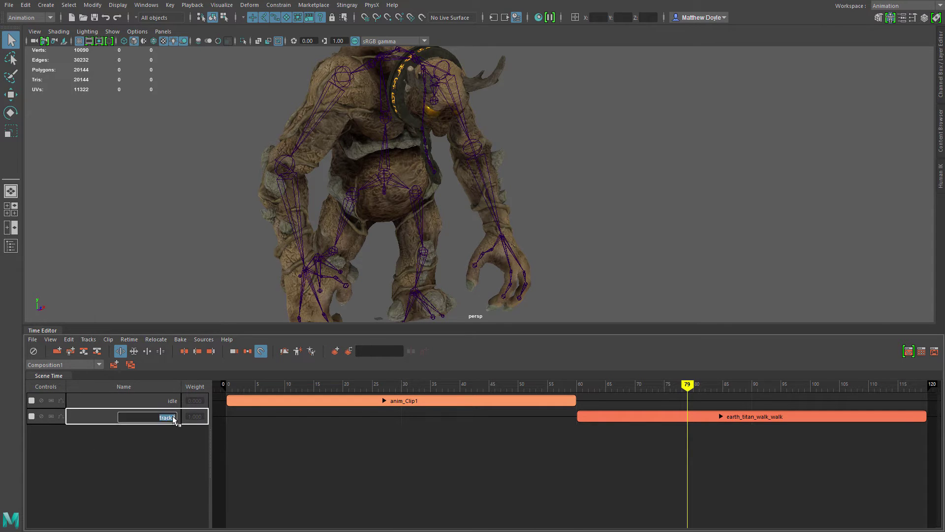
text(walk)
key(Return)
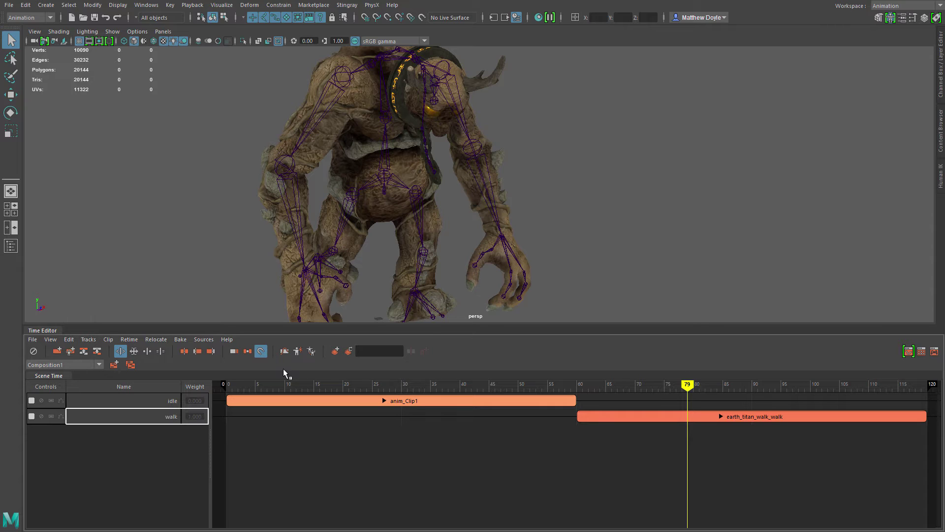
Switch the idle track to its key view, scrub to frame 19, and return the track to clip view
click(32, 400)
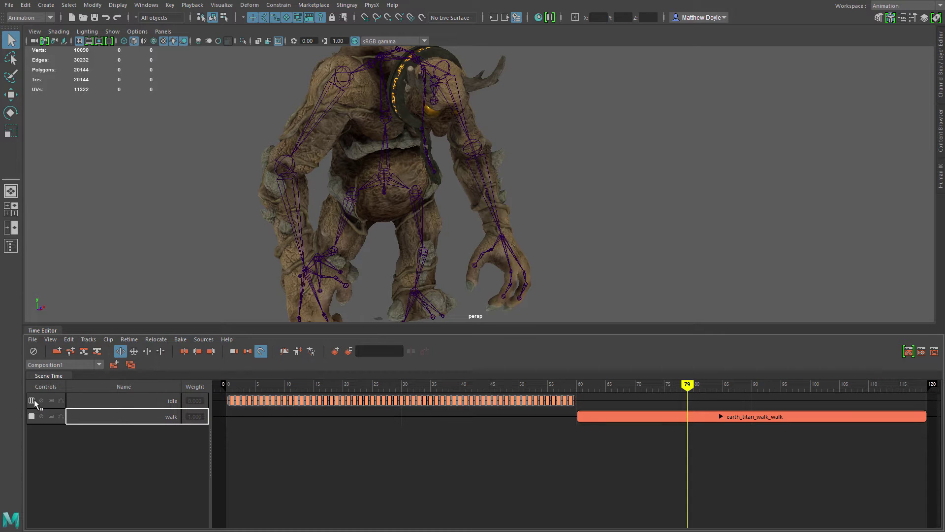
click(344, 391)
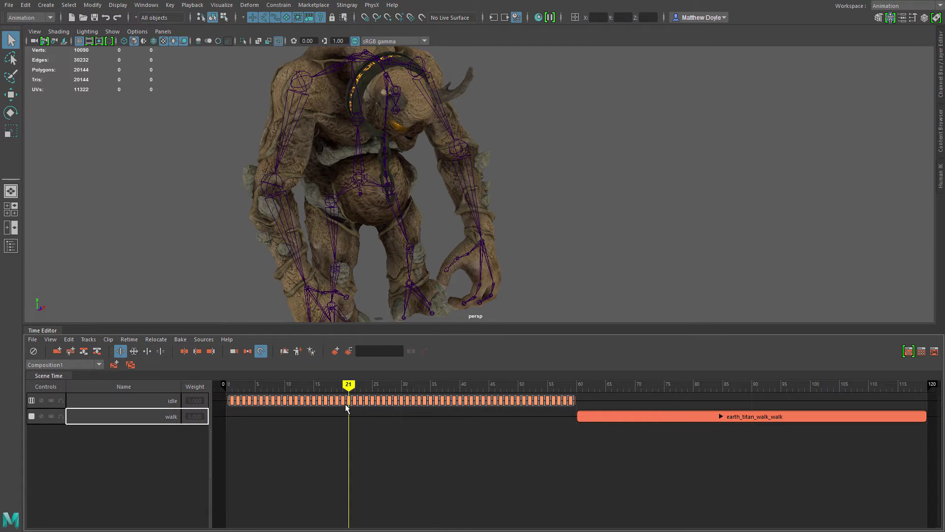
mouse_move(413, 380)
mouse_down()
mouse_move(555, 388)
mouse_move(336, 391)
mouse_up()
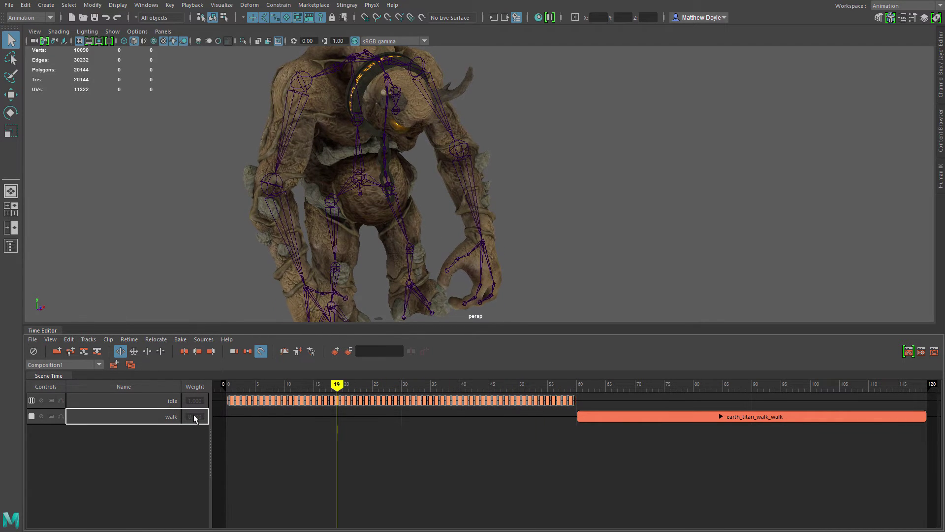
click(31, 400)
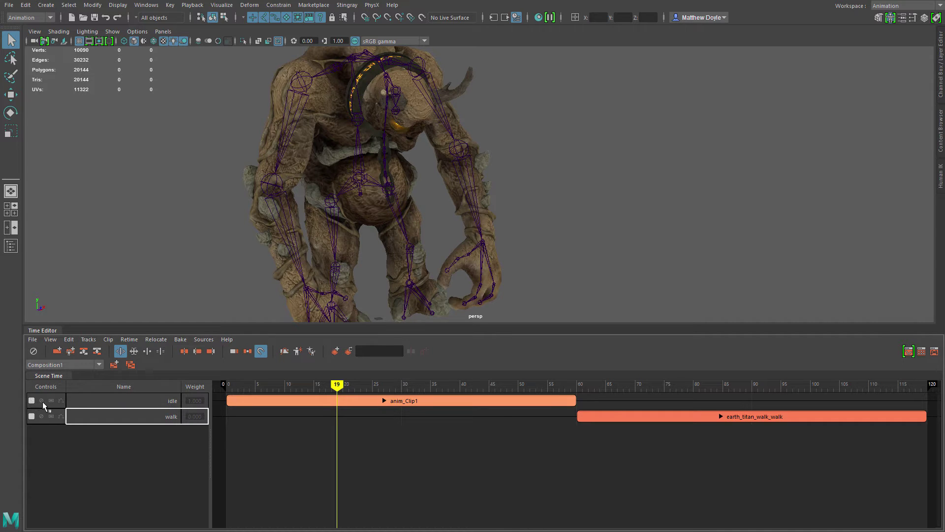
Mute the idle track, scrub through both clips to frame 61 to see its effect, and unmute the track
click(41, 400)
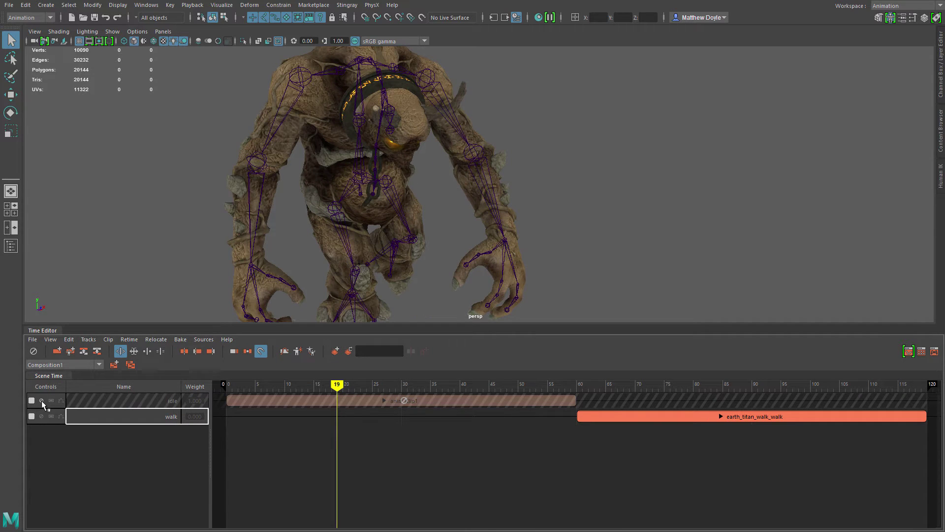
click(314, 387)
mouse_move(314, 388)
mouse_down()
mouse_move(532, 397)
mouse_move(345, 400)
mouse_up()
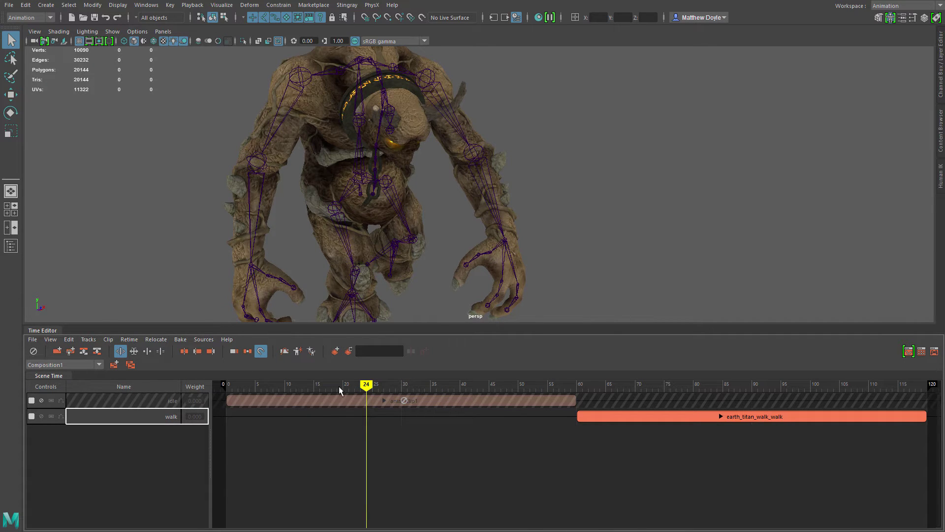
mouse_move(339, 385)
mouse_down()
mouse_move(612, 400)
mouse_move(571, 395)
mouse_move(582, 393)
mouse_up()
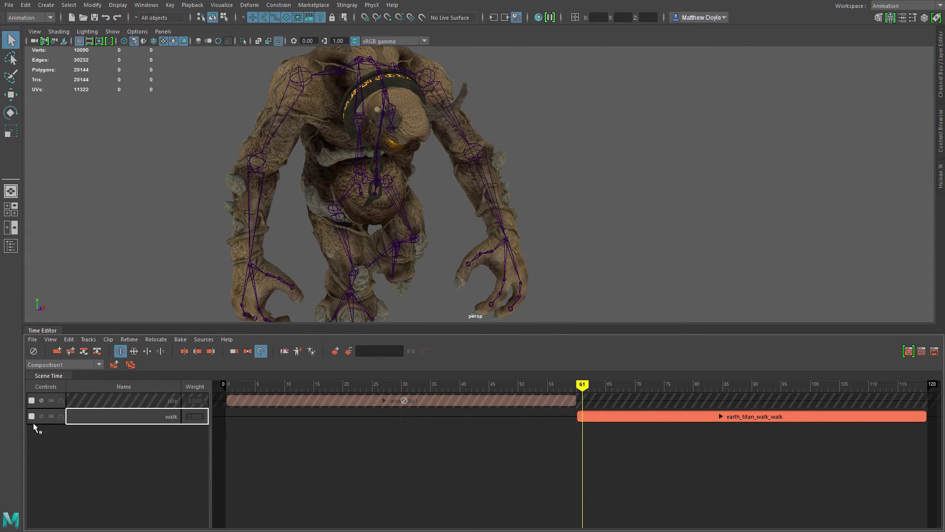
click(42, 400)
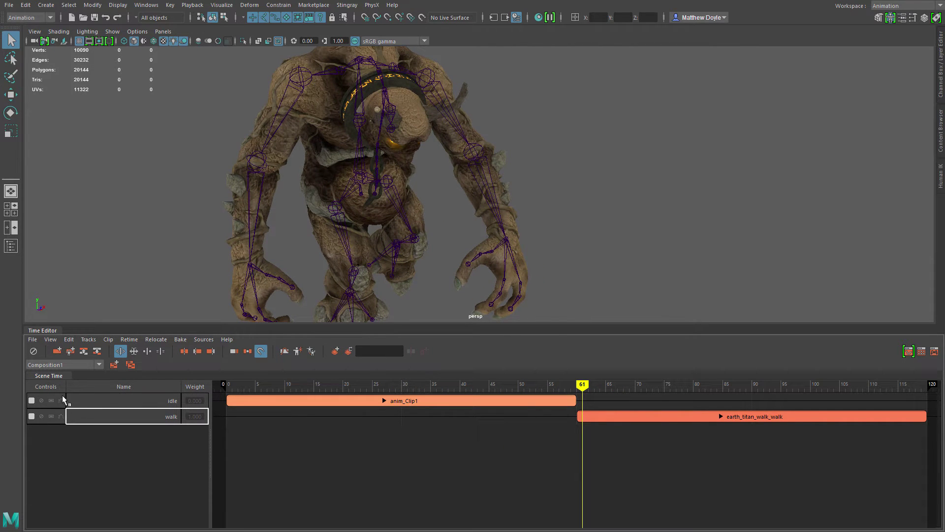
Solo the idle track, scrub back to frame 43 to preview it alone, and turn solo off
click(51, 399)
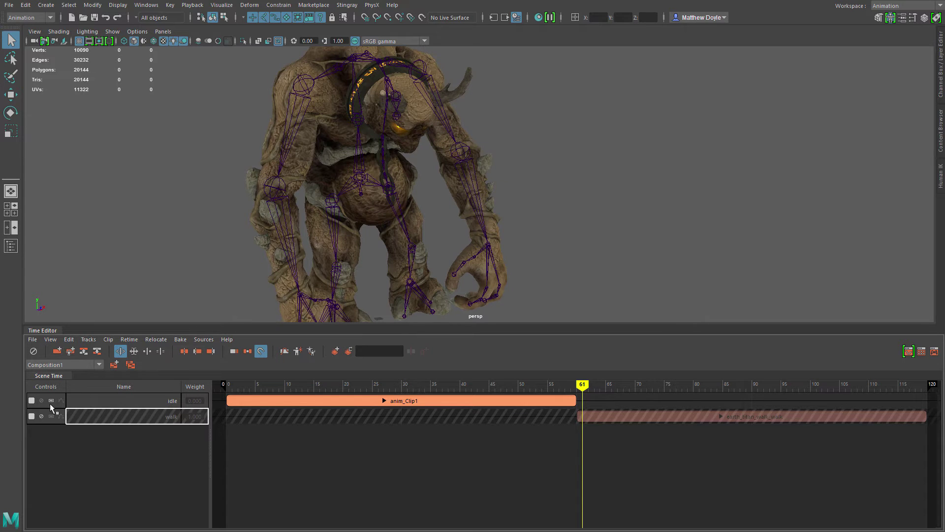
mouse_move(578, 386)
mouse_down()
mouse_move(518, 386)
mouse_move(613, 386)
mouse_move(427, 391)
mouse_move(688, 386)
mouse_move(471, 386)
mouse_move(397, 396)
mouse_move(477, 396)
mouse_up()
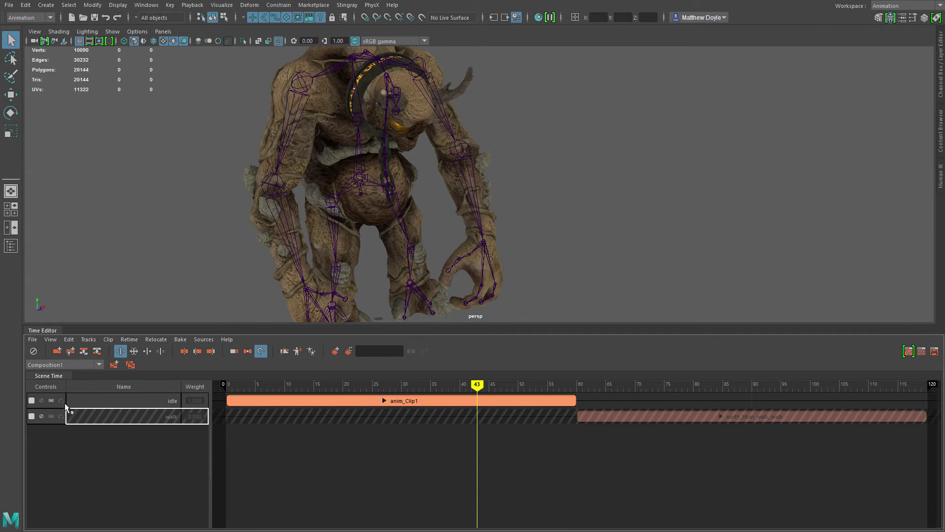
click(52, 400)
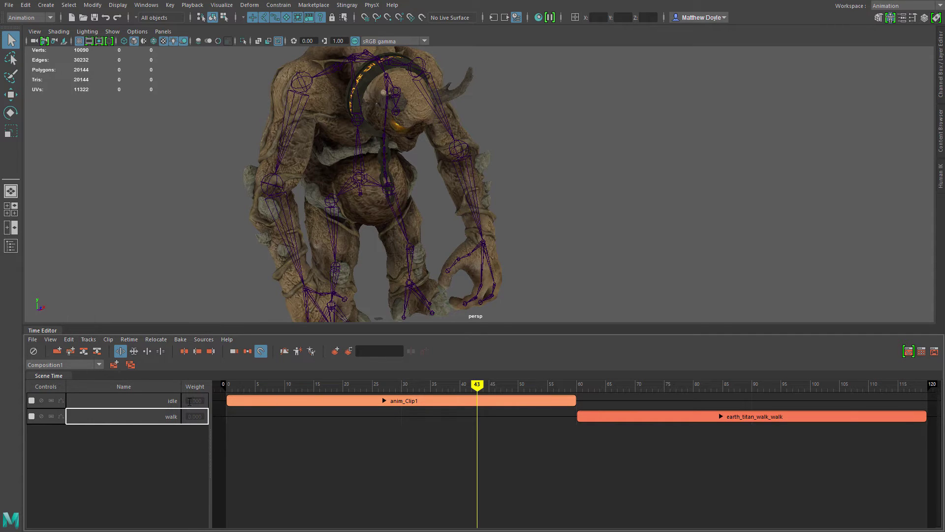
Set the idle track's weight to 0.5 and scrub the idle clip to frame 8
drag(185, 401, 205, 400)
key(Return)
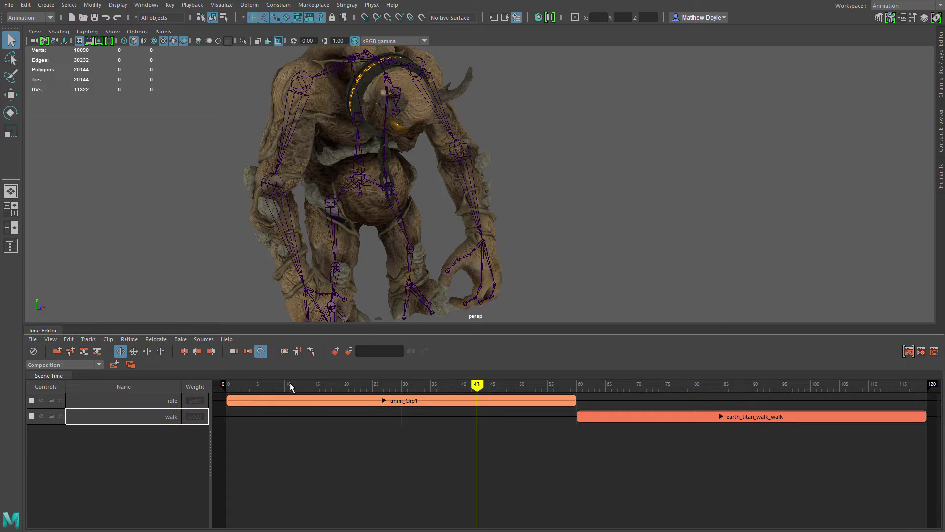
drag(320, 385, 274, 399)
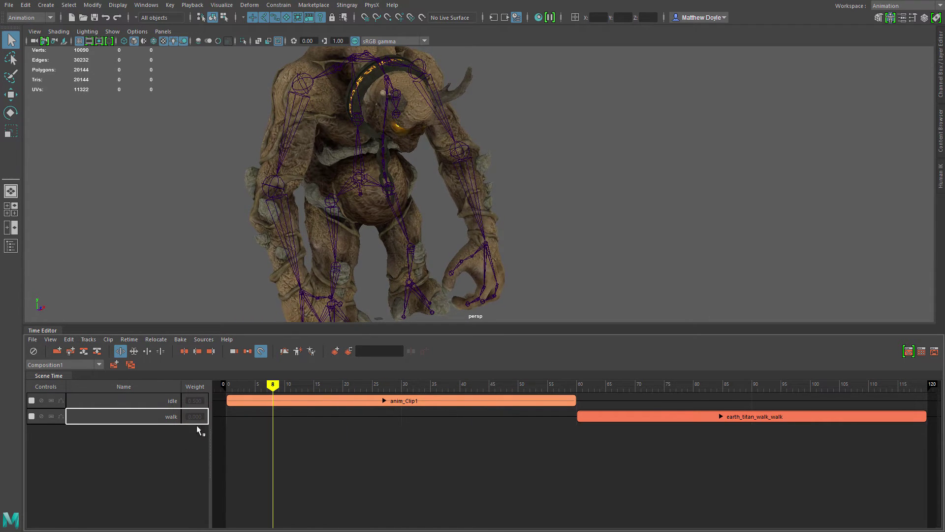
Overlap the walk clip with the idle clip from frame 0 and scrub through their blended animation, ending at frame 65
drag(598, 416, 279, 424)
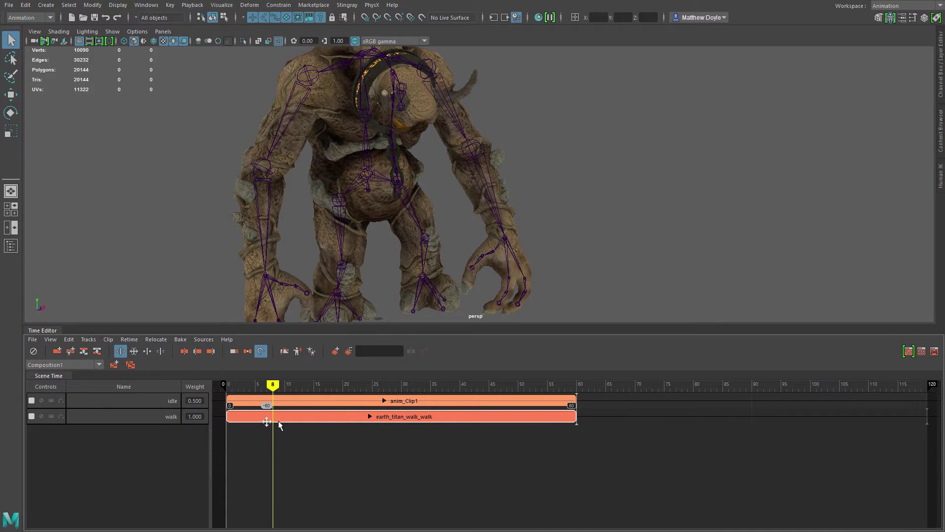
drag(240, 389, 229, 409)
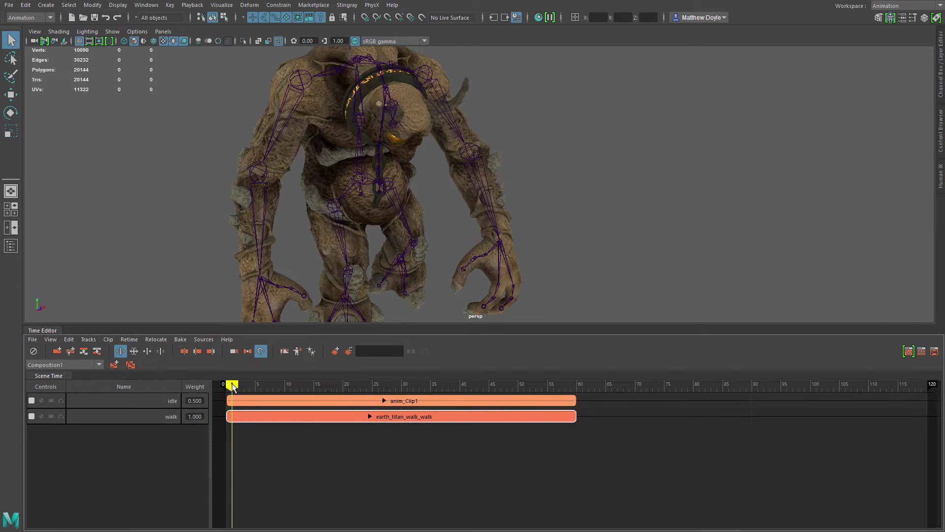
drag(224, 386, 560, 403)
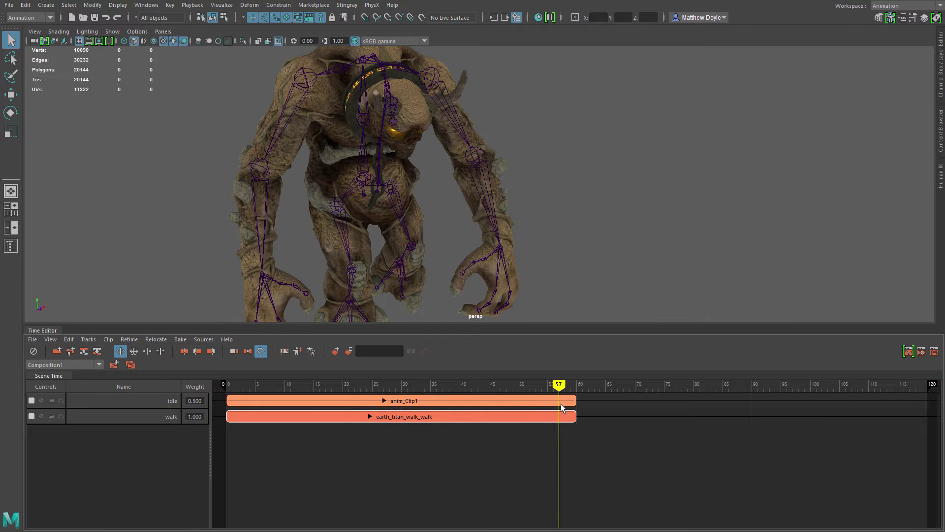
drag(560, 403, 604, 431)
click(605, 388)
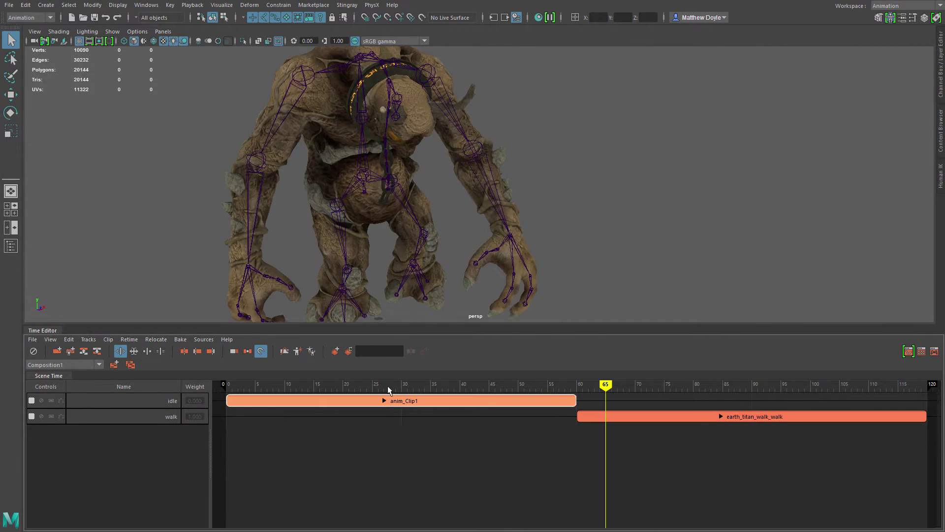
Scrub the idle clip to frame 36 and expand its Pelvis group down to the Pelvis object's individual attribute keys
click(389, 386)
drag(298, 389, 436, 391)
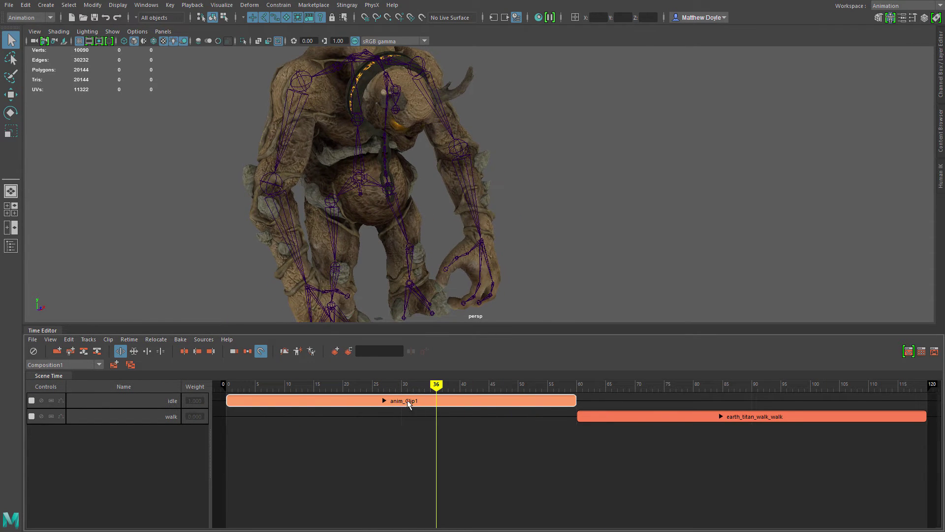
click(383, 400)
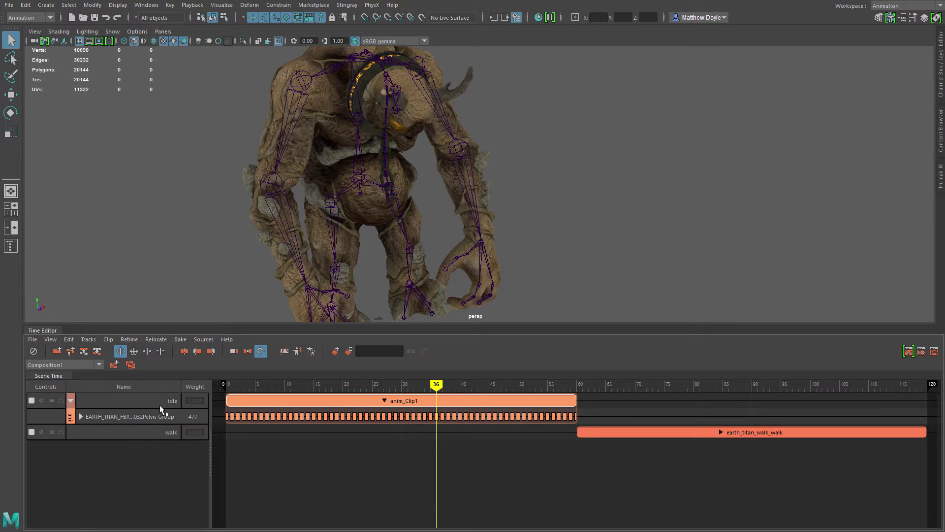
click(80, 417)
click(91, 431)
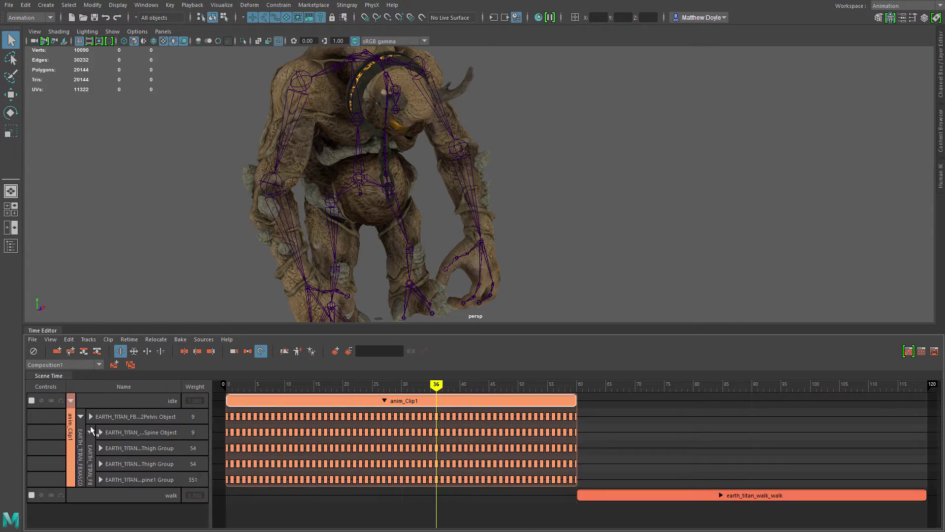
click(90, 416)
Review the idle clip's Pelvis attribute keys, scrub to frame 26, and collapse the clip's hierarchy
scroll(96, 429, down, 3)
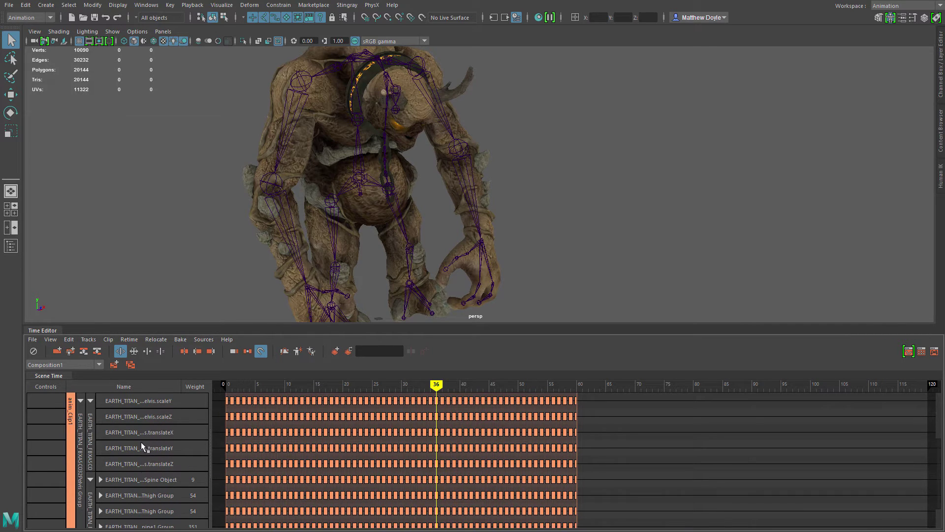
scroll(157, 466, down, 2)
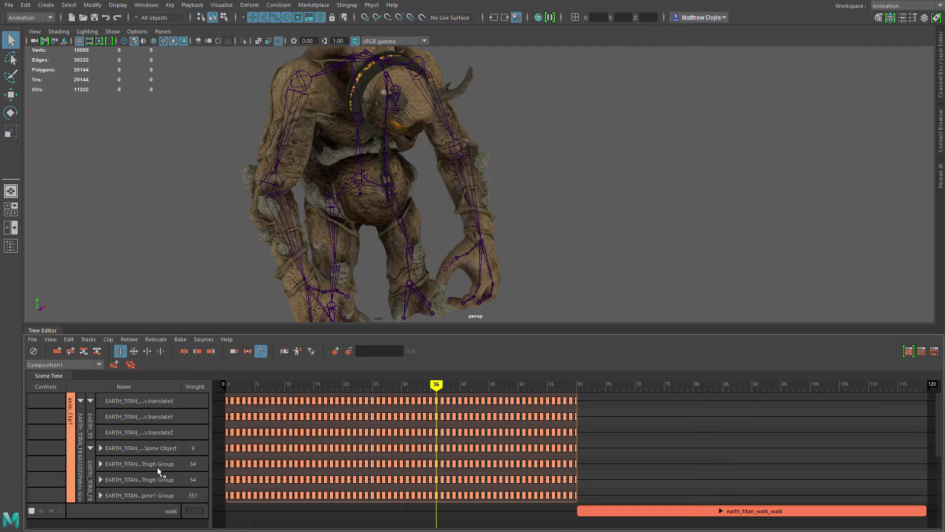
drag(407, 386, 377, 386)
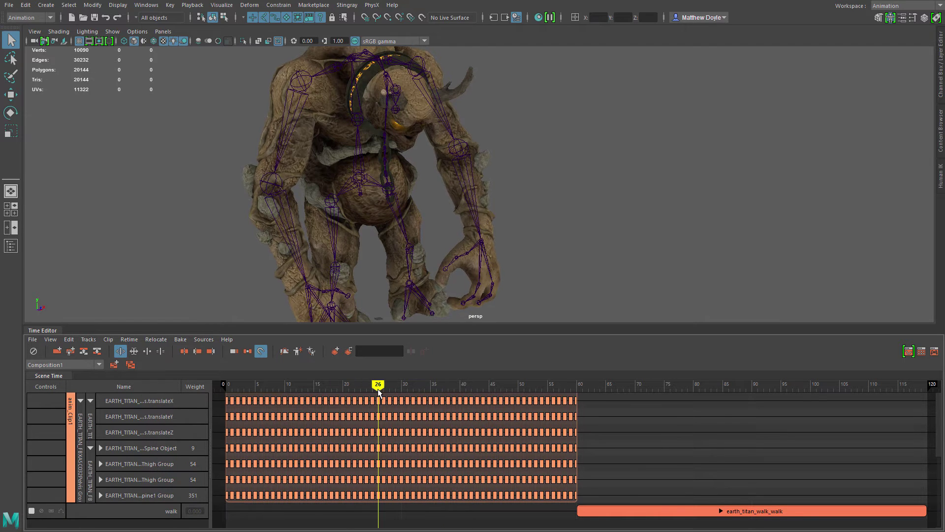
scroll(153, 460, up, 5)
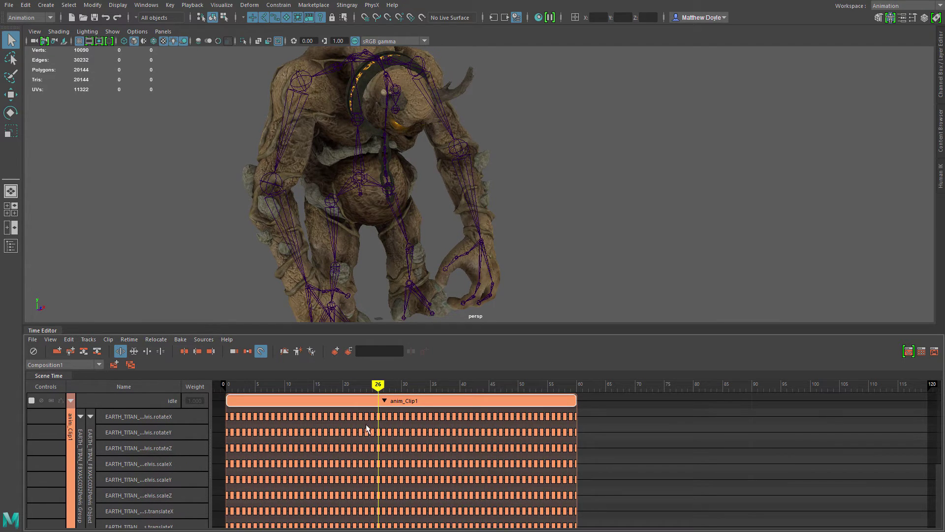
click(80, 417)
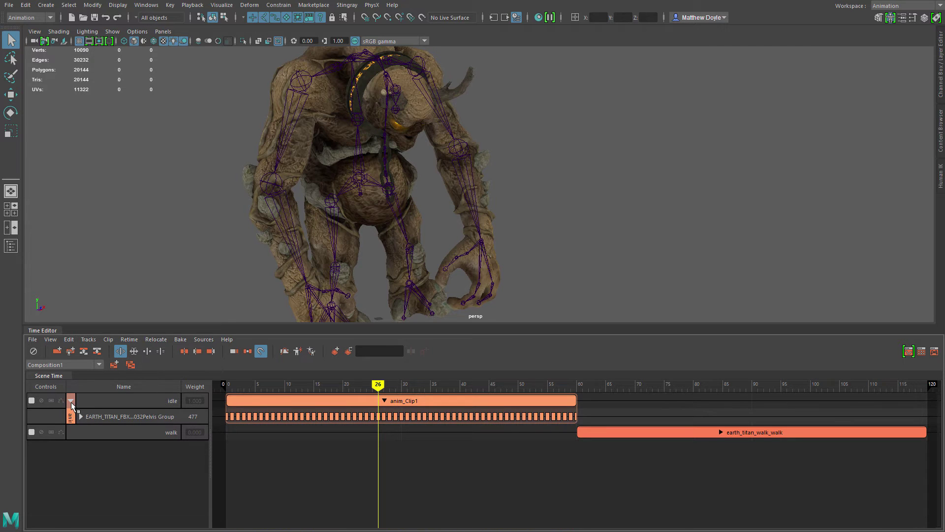
click(71, 400)
Try placing the walk clip on the idle track, overlapping the idle clip from about frame 52, and scrub through the crossfade
drag(417, 391, 635, 389)
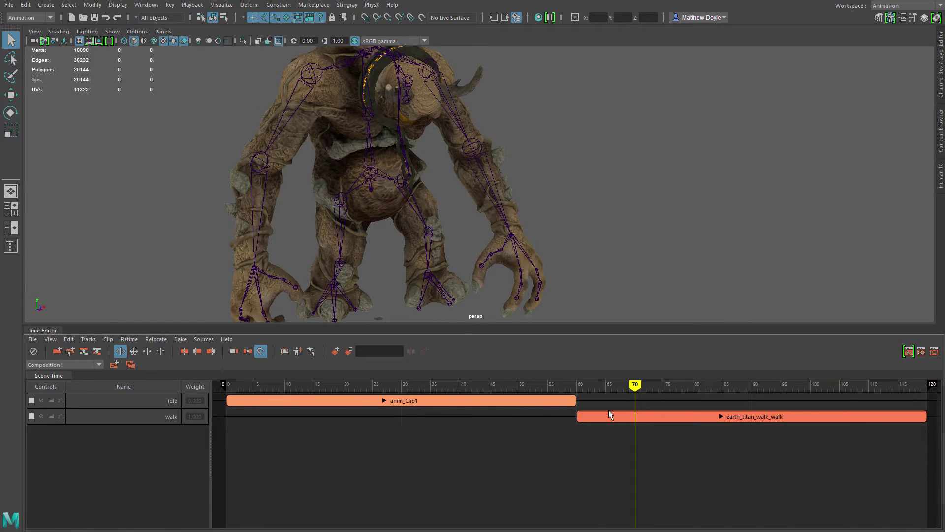
alt+middle_drag(604, 403, 560, 400)
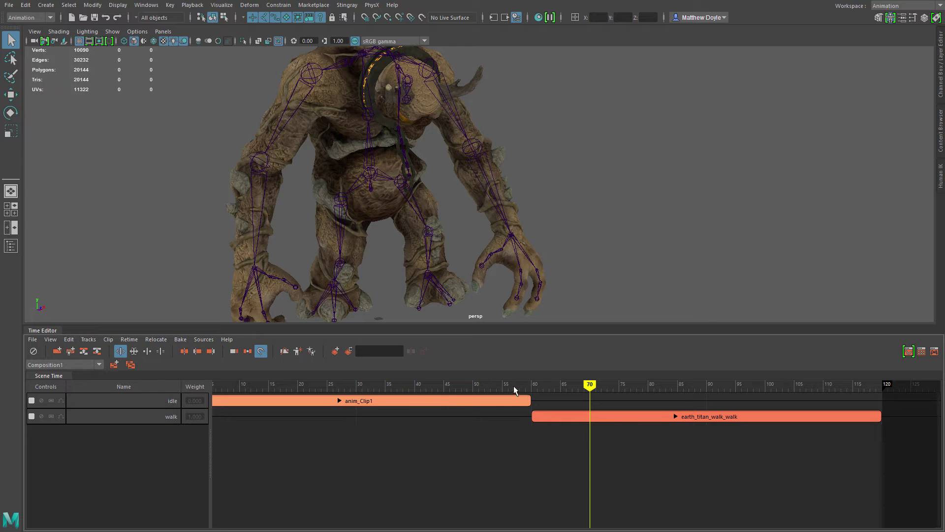
drag(497, 388, 552, 402)
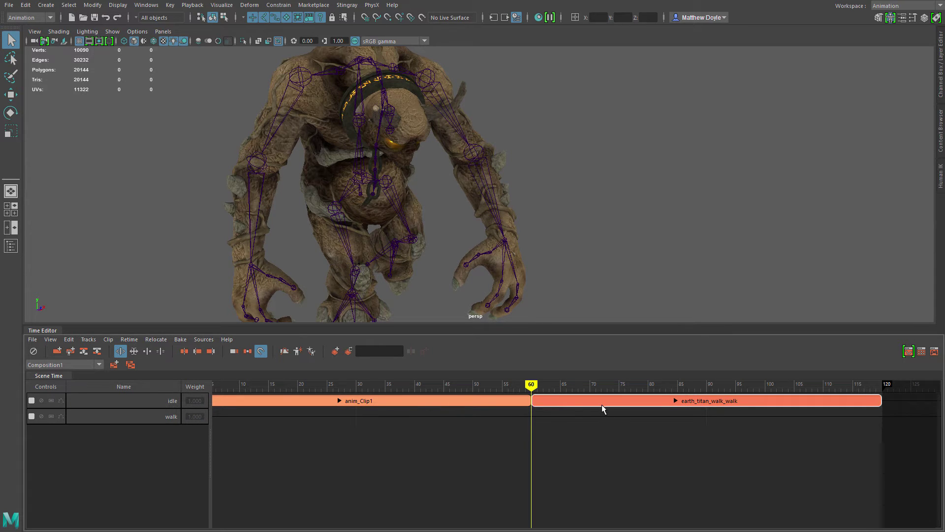
drag(740, 402, 696, 403)
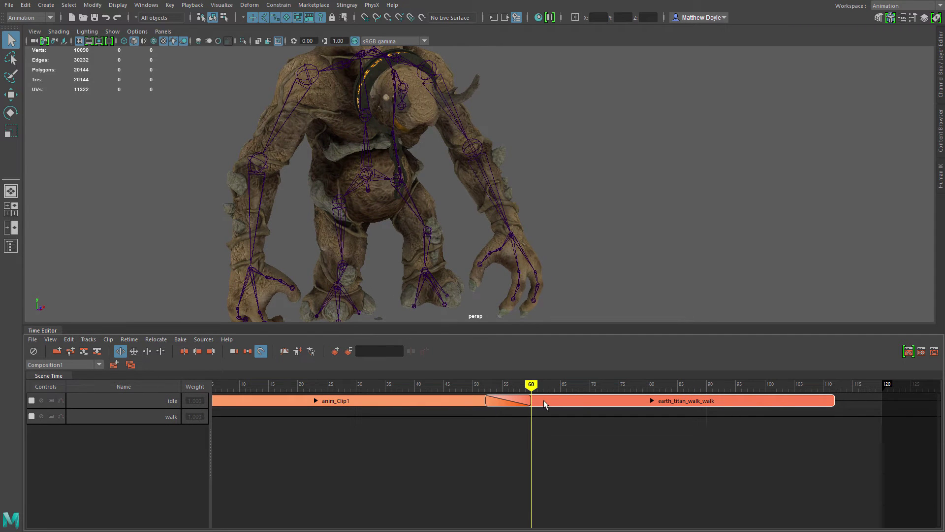
drag(497, 385, 585, 411)
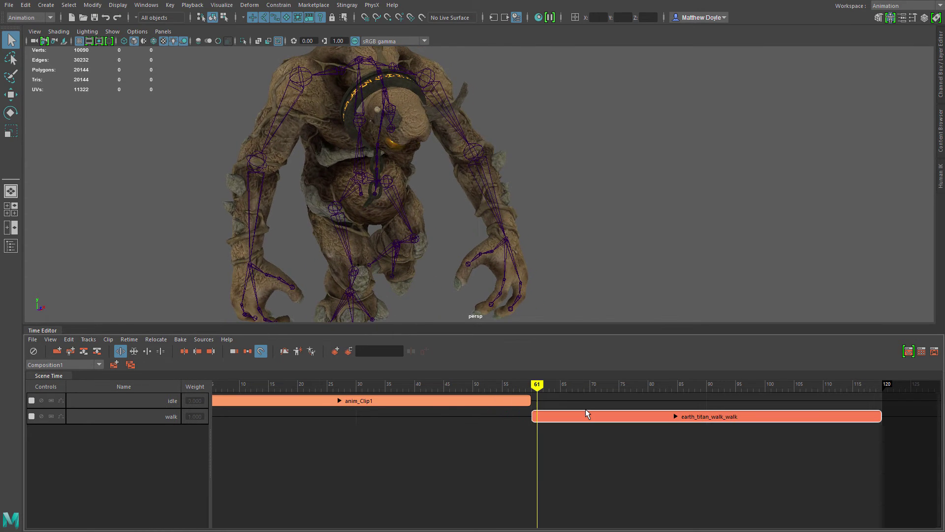
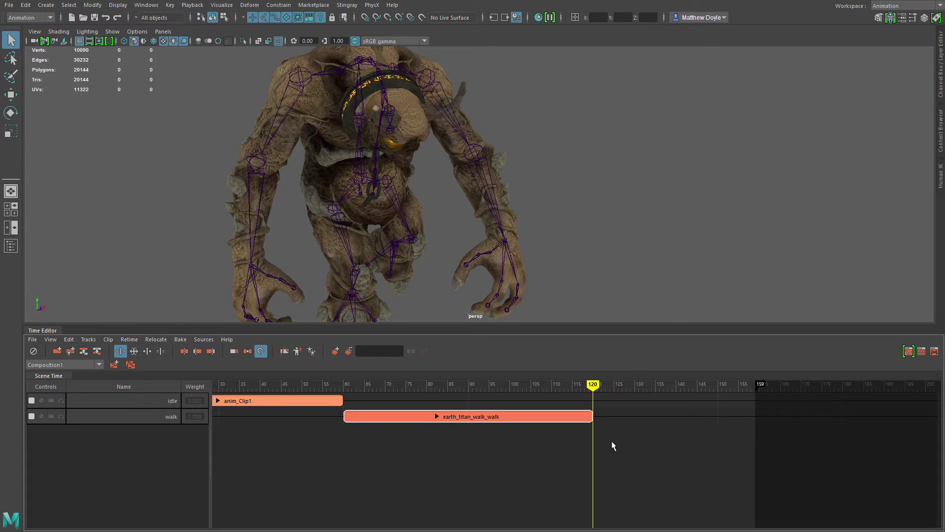
Create three new animation tracks below the walk track
right_click(613, 442)
click(633, 447)
right_click(621, 450)
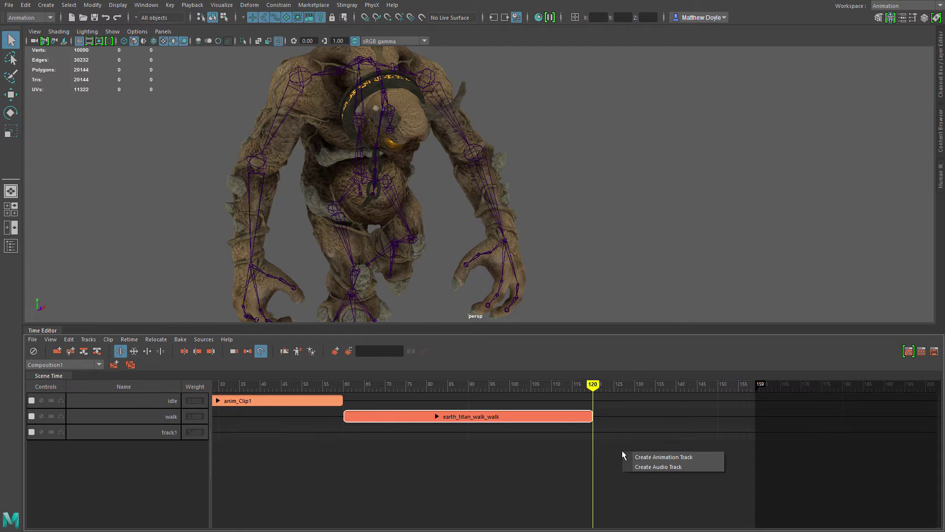
click(651, 459)
right_click(627, 465)
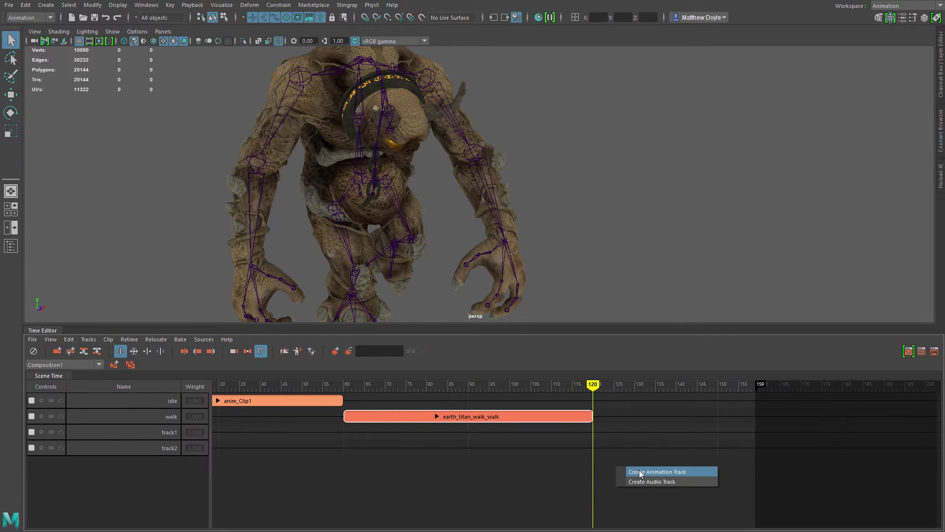
click(635, 471)
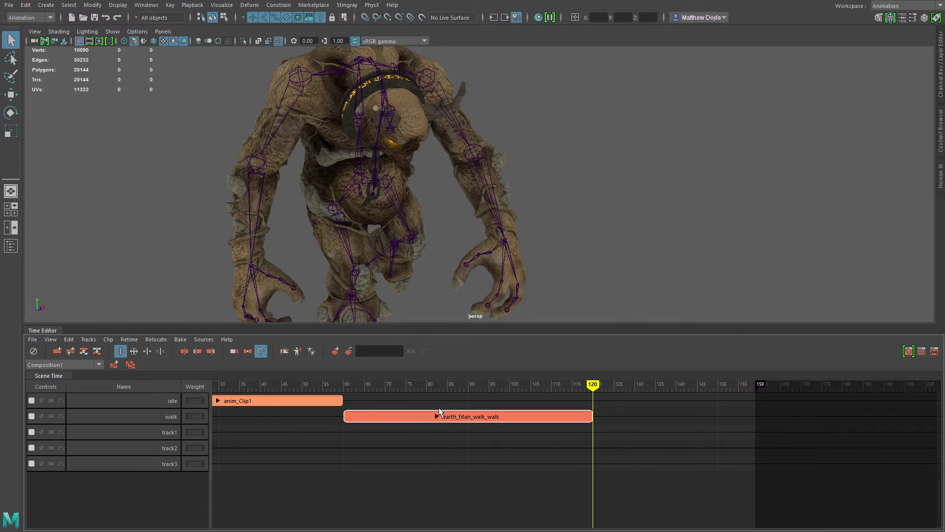
Import the deathStanding, left_Foot_StompAttack and left_Hand_Attack animations onto track1, track2 and track3, just after the walk clip
key(alt+Tab)
key(alt+Tab)
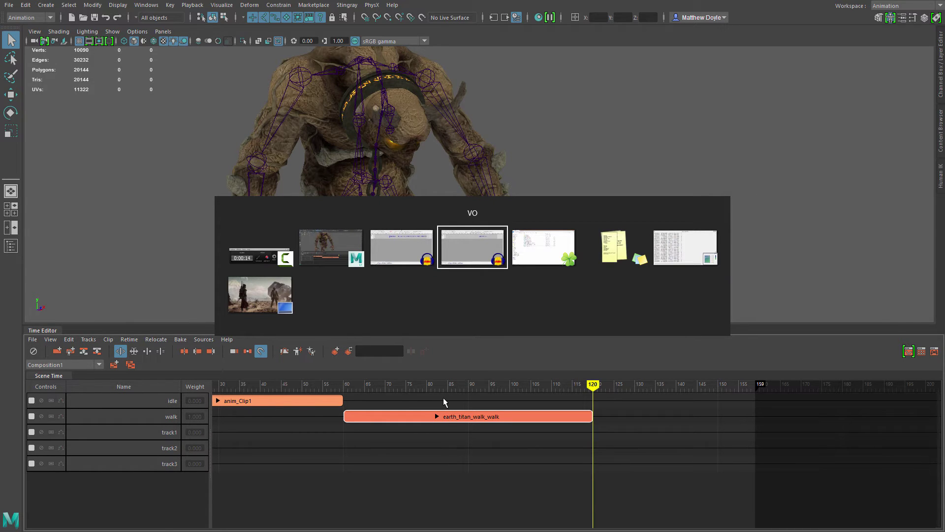
key(alt+Tab)
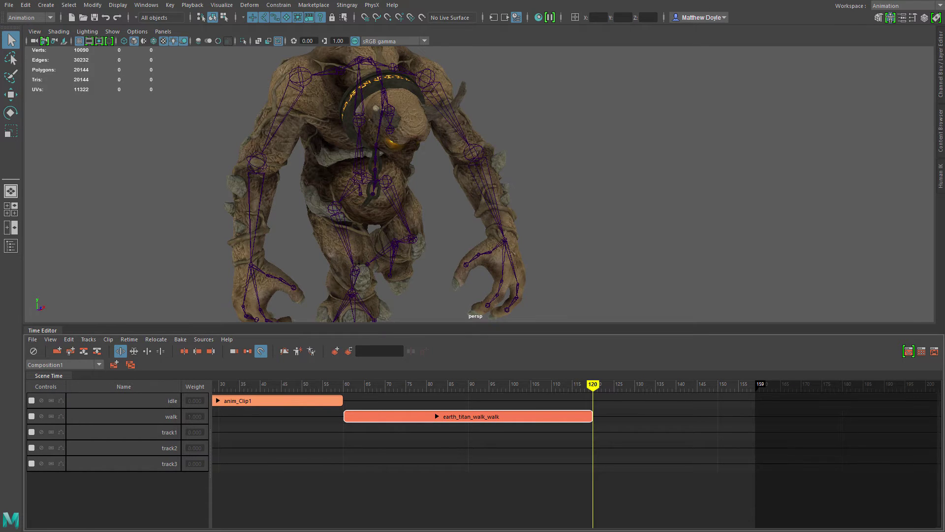
drag(753, 379, 595, 432)
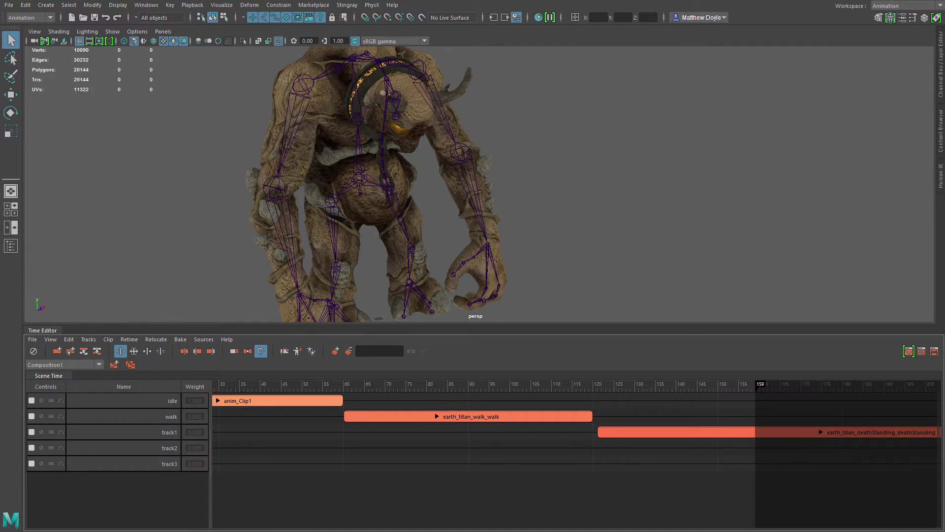
drag(645, 450, 602, 449)
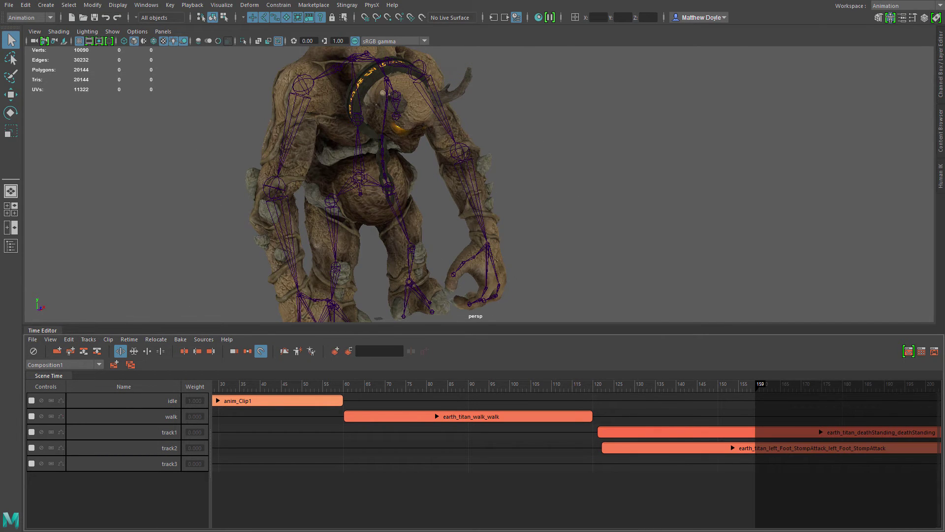
mouse_move(777, 345)
mouse_down()
mouse_move(607, 477)
mouse_move(601, 463)
mouse_up()
Align the three imported clips to start at the walk clip's end and extend the playback range to frame 464
drag(643, 468, 623, 449)
click(614, 432)
scroll(614, 433, down, 5)
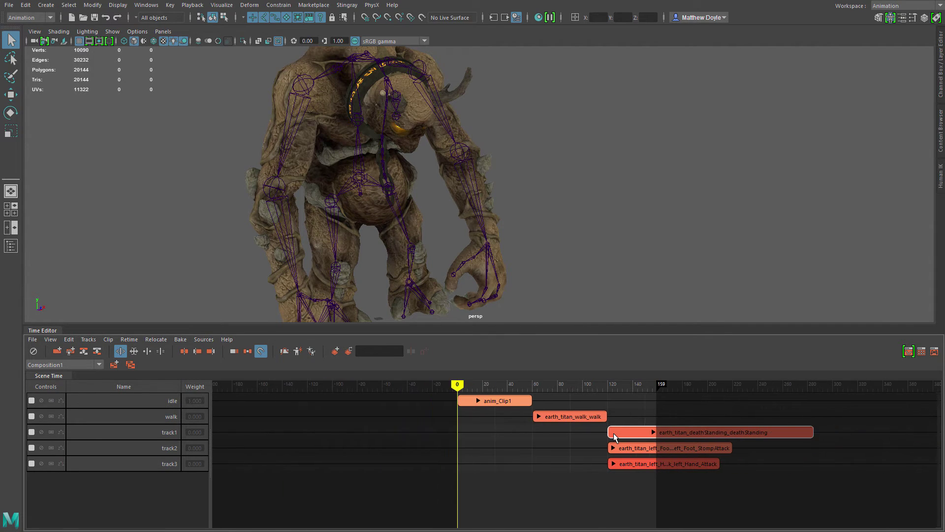
alt+middle_drag(614, 433, 480, 385)
drag(493, 387, 869, 410)
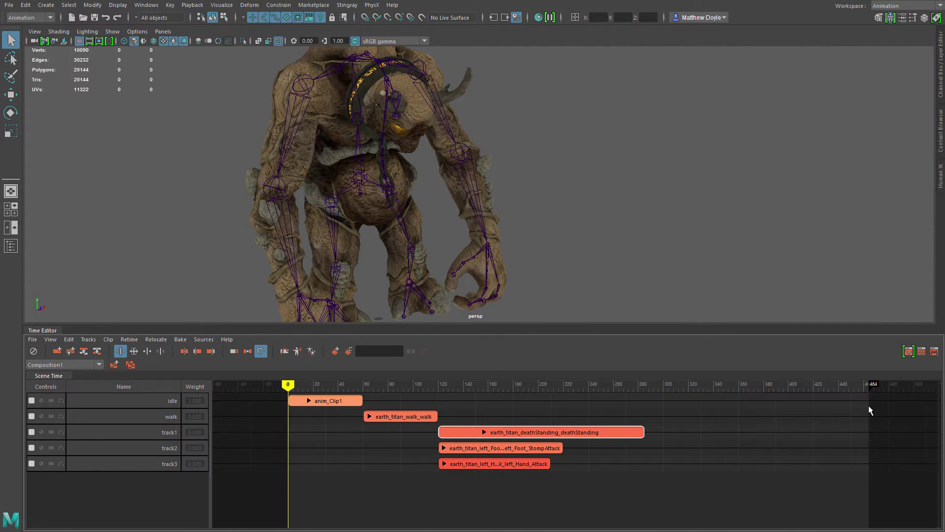
Place the foot stomp clip directly after the death clip, followed by the hand attack clip, and extend the playback range to frame 476
drag(462, 448, 666, 447)
drag(488, 463, 816, 461)
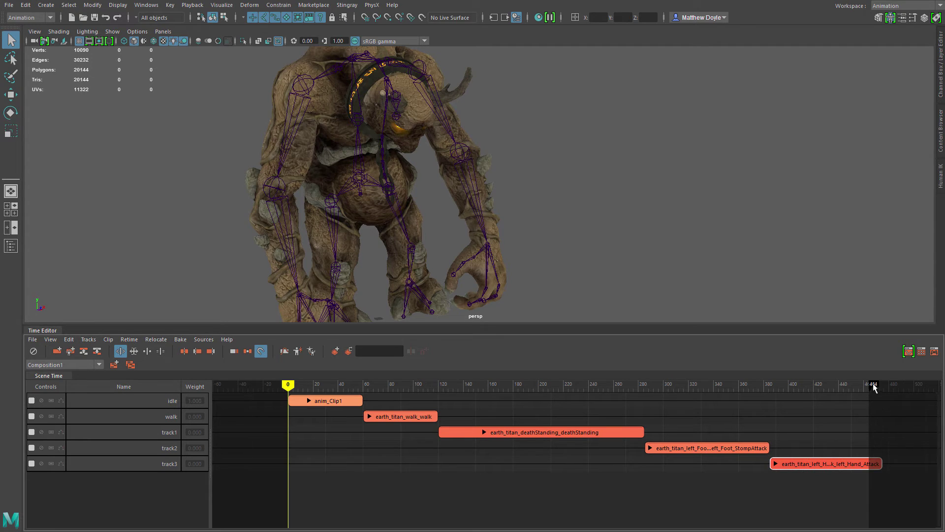
drag(870, 386, 884, 385)
alt+middle_drag(550, 492, 525, 468)
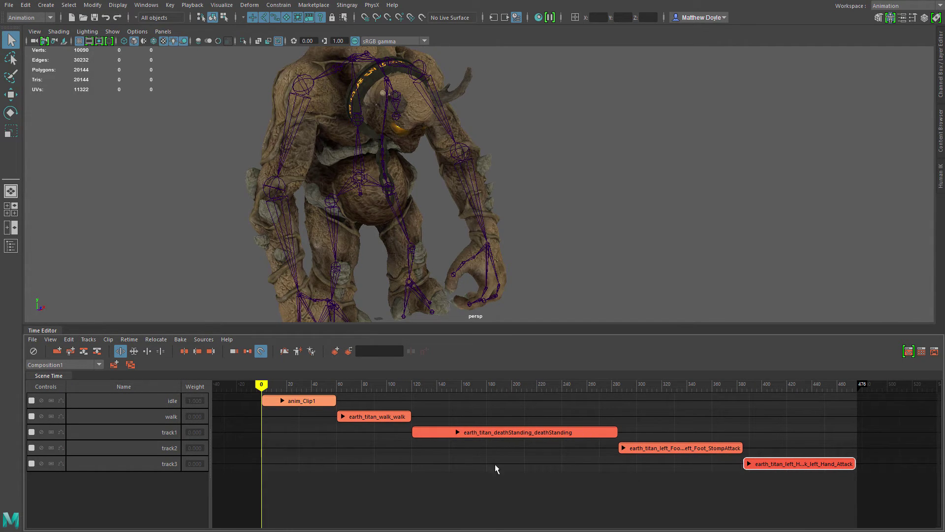
Rename track2 to leftFootStomp and track3 to leftHandAttack
click(144, 448)
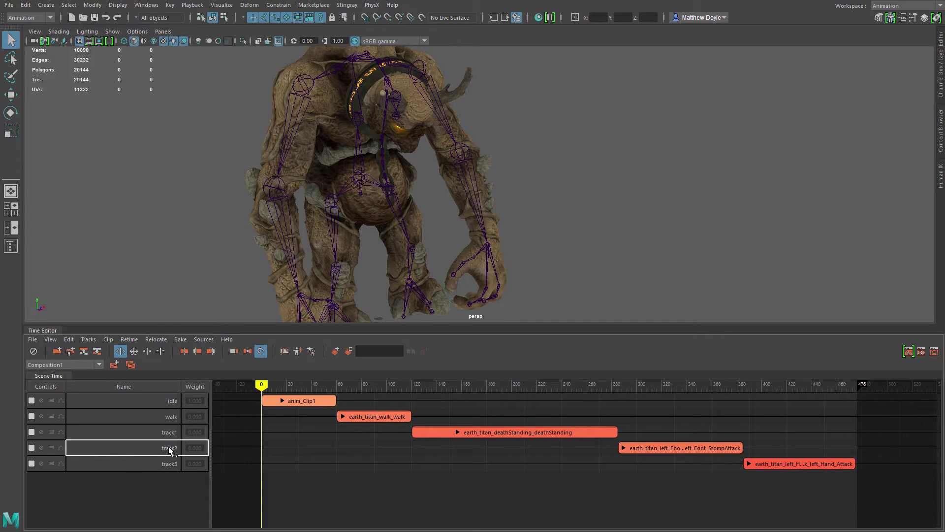
double_click(169, 448)
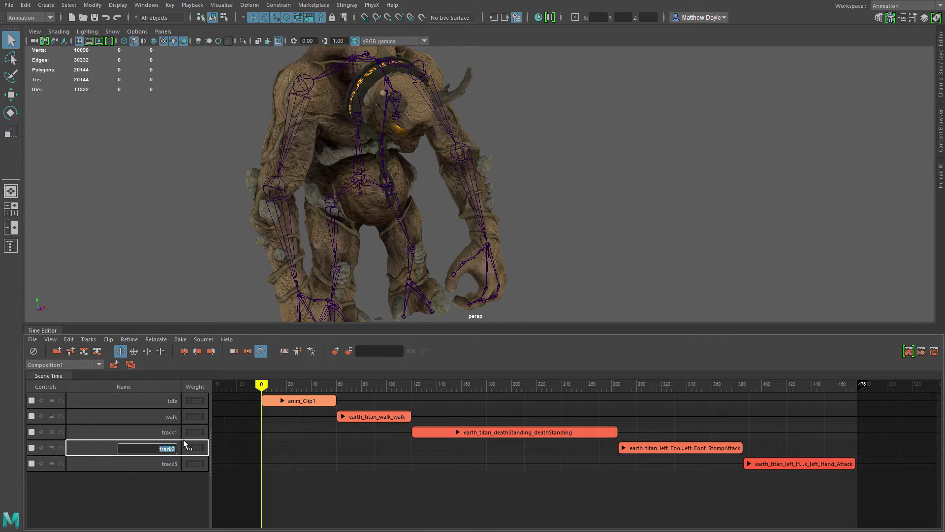
text(leftFootStomp)
key(Return)
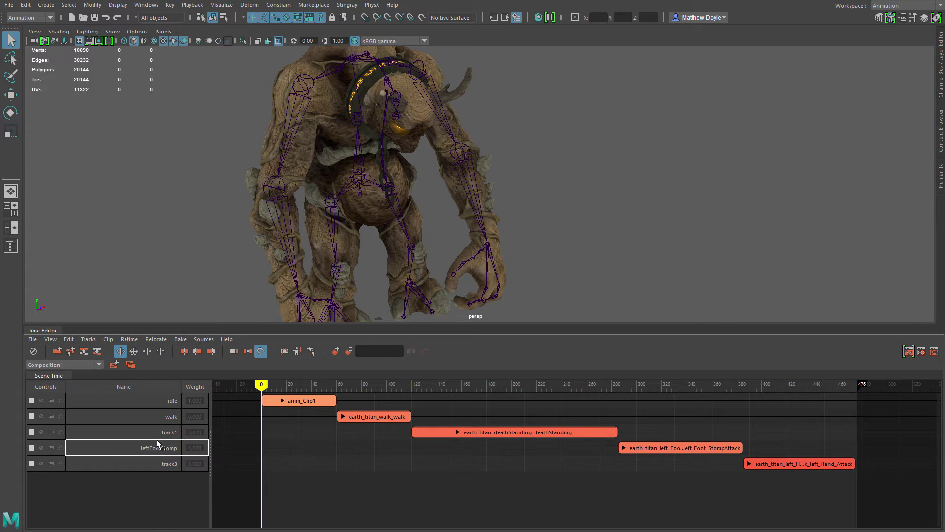
double_click(167, 464)
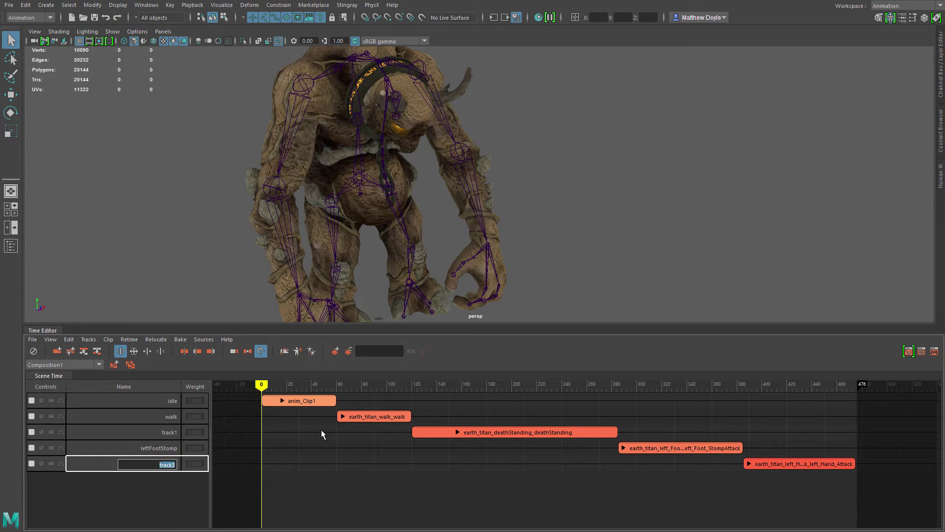
text(leftHandAttack)
key(Return)
Rename track1 to death
double_click(171, 431)
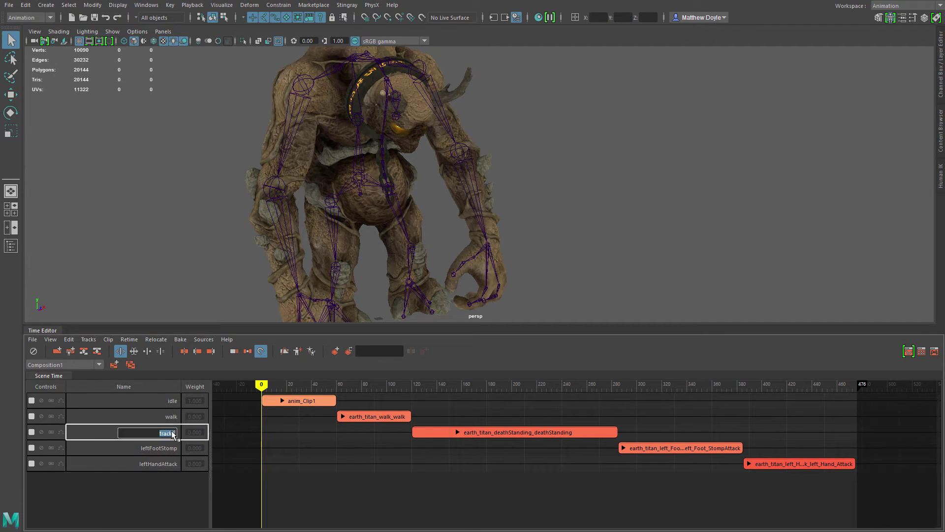
text(death)
key(Return)
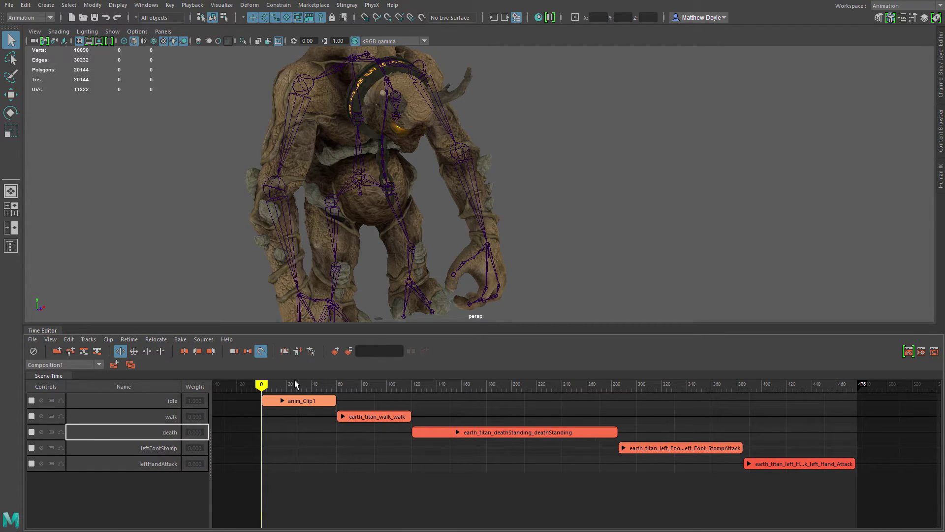
Group the left foot stomp and left hand attack clips and expand the group to show its contents
click(146, 450)
shift+click(155, 467)
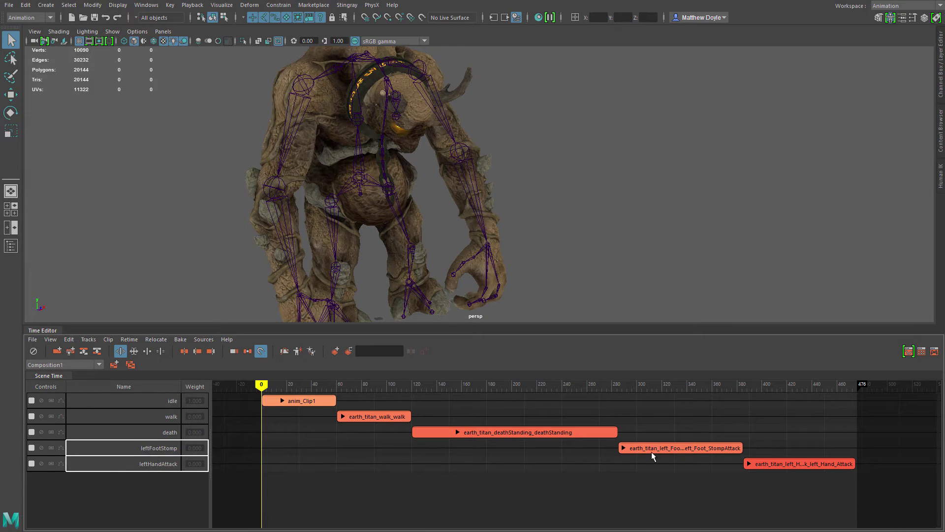
click(710, 448)
shift+click(761, 464)
right_click(761, 464)
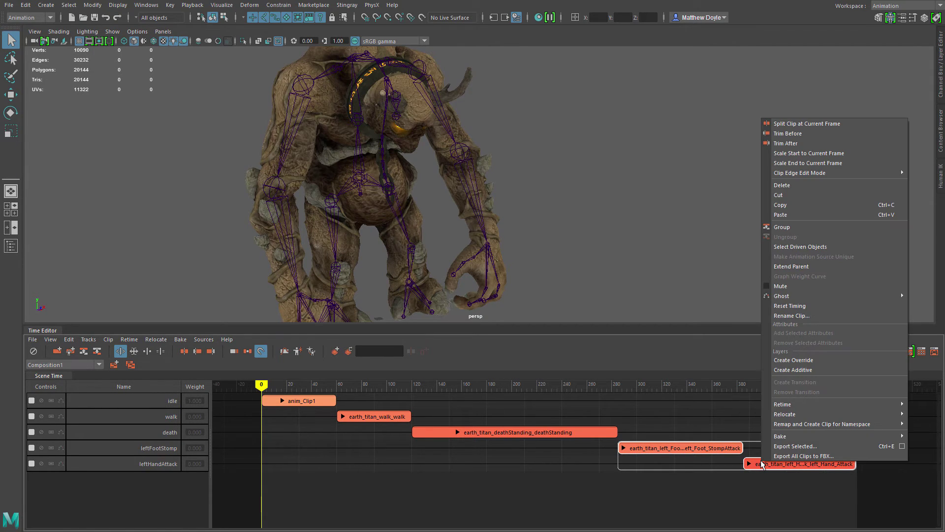
click(783, 228)
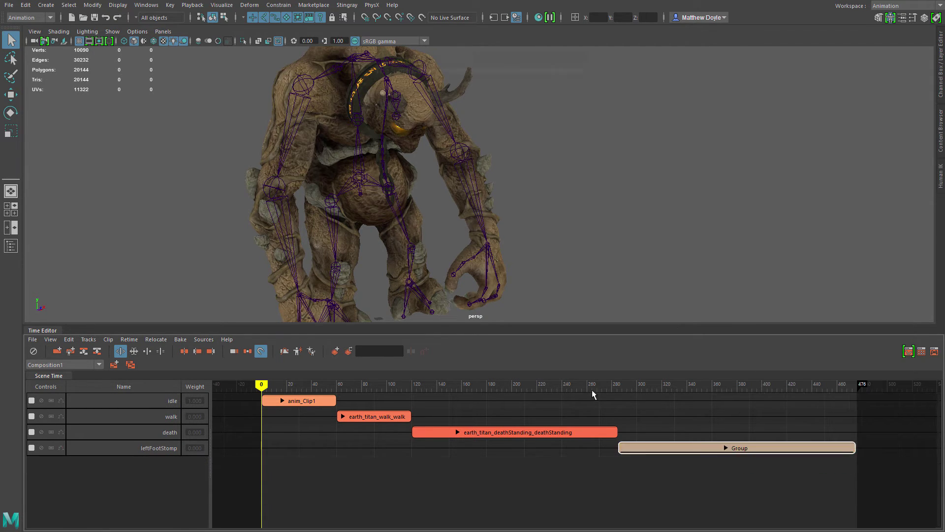
click(726, 448)
mouse_move(768, 449)
mouse_down()
mouse_move(580, 450)
mouse_move(779, 457)
mouse_move(732, 454)
mouse_move(768, 456)
mouse_up()
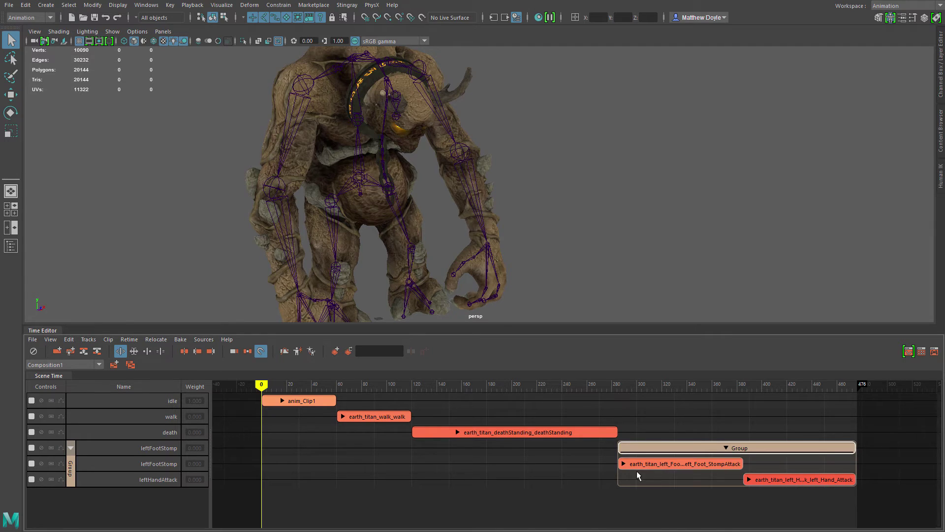
Collapse the group of left foot stomp and hand attack clips and try to ungroup it
click(723, 444)
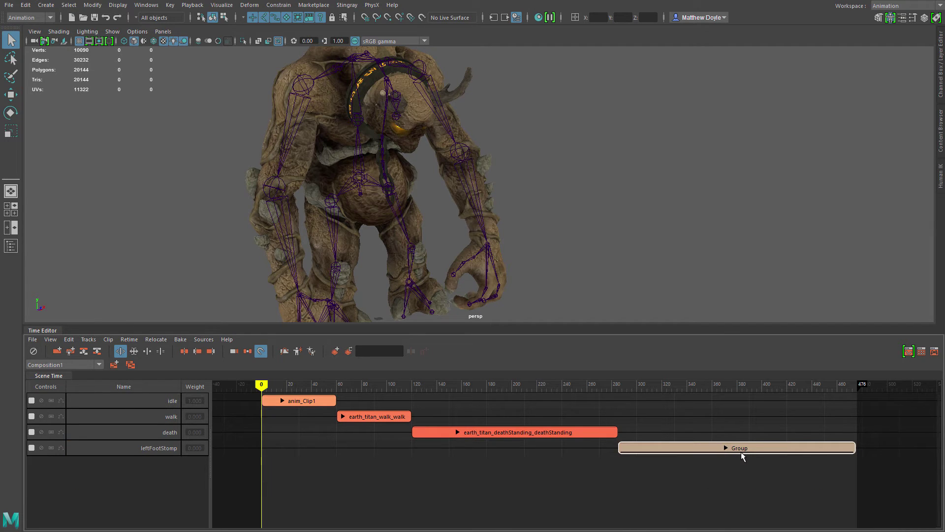
right_click(752, 447)
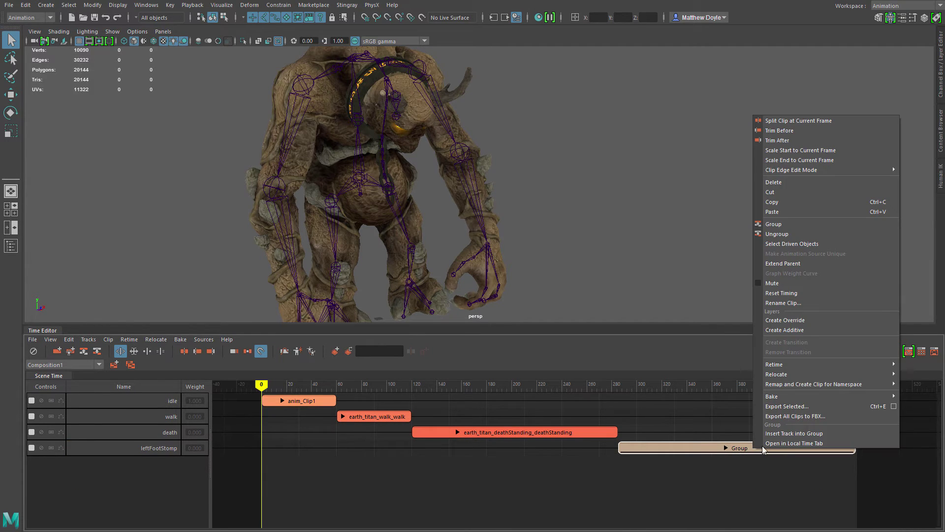
click(778, 235)
click(683, 451)
Split the death clip in two at frame 160
scroll(538, 461, up, 3)
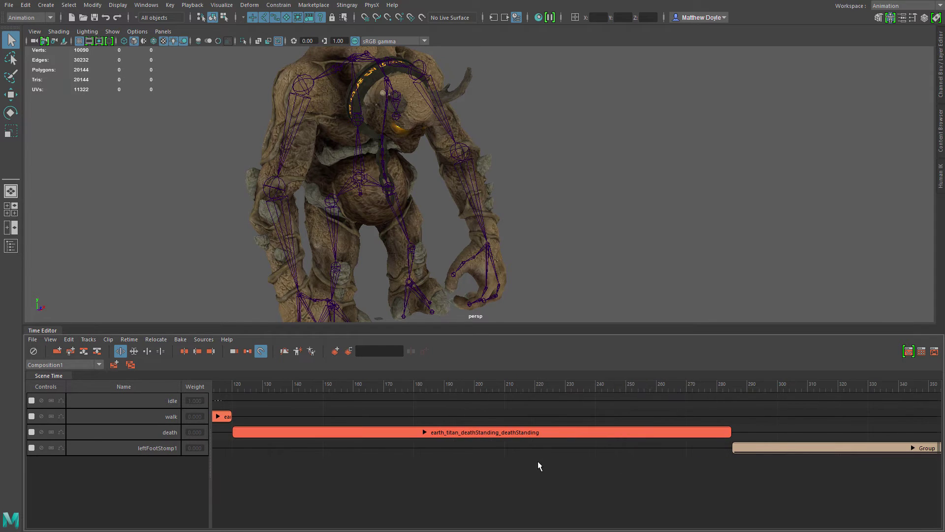
scroll(466, 446, left, 2)
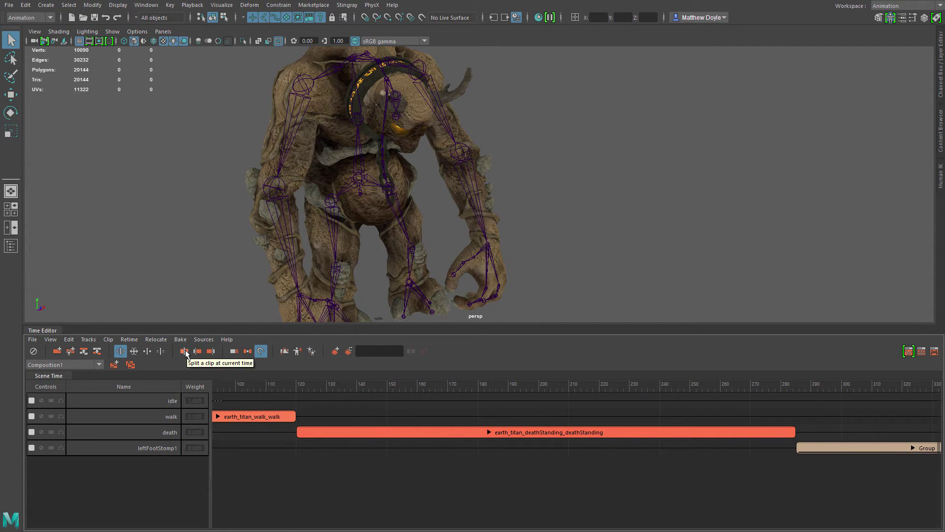
drag(409, 385, 417, 389)
click(421, 433)
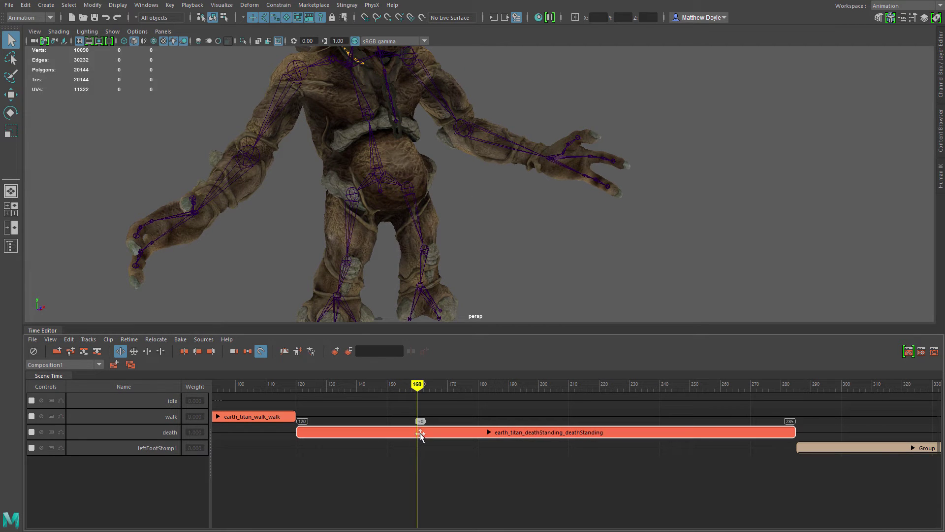
click(183, 351)
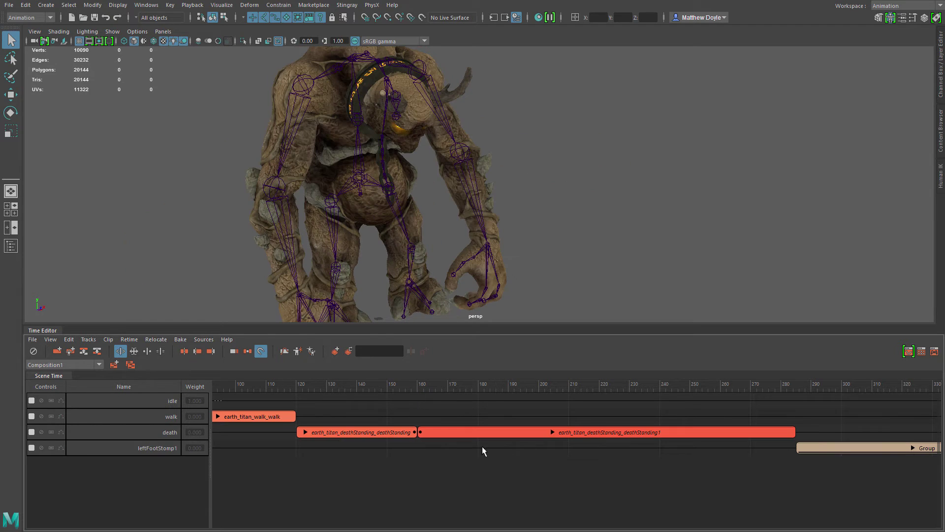
Shift the second half of the split death clip to a later time, then undo the move and the split
click(413, 385)
drag(455, 439, 552, 433)
click(513, 386)
key(ctrl+z)
key(ctrl+z)
key(ctrl+z)
key(ctrl+z)
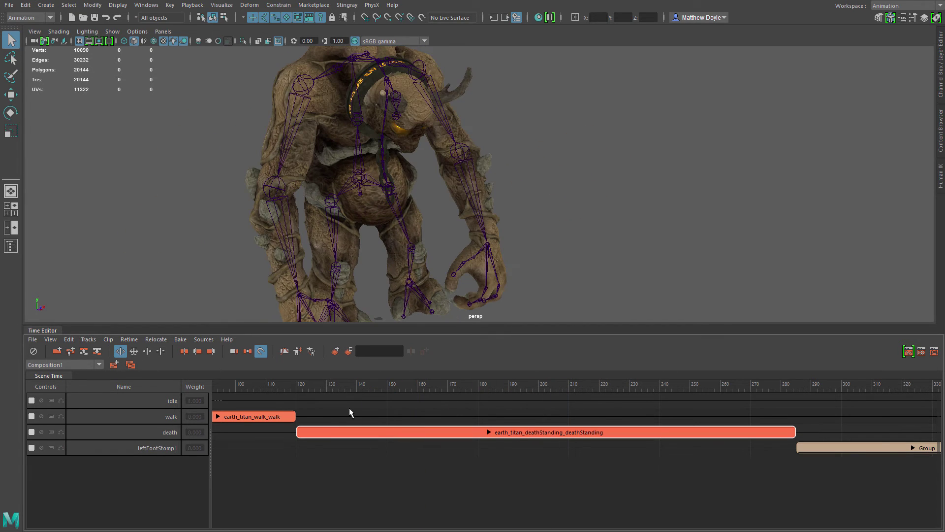
Trim the death clip so that it starts at frame 140 and ends at frame 259
drag(361, 385, 357, 386)
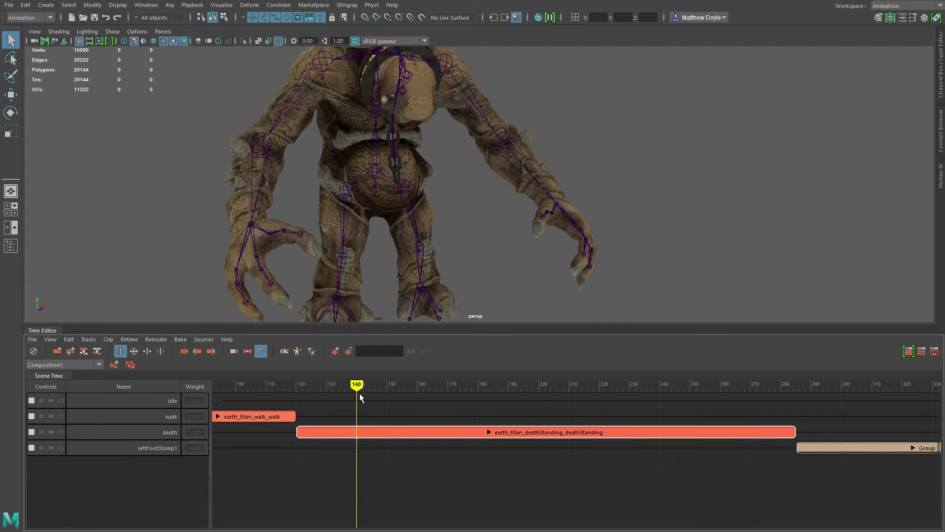
click(198, 351)
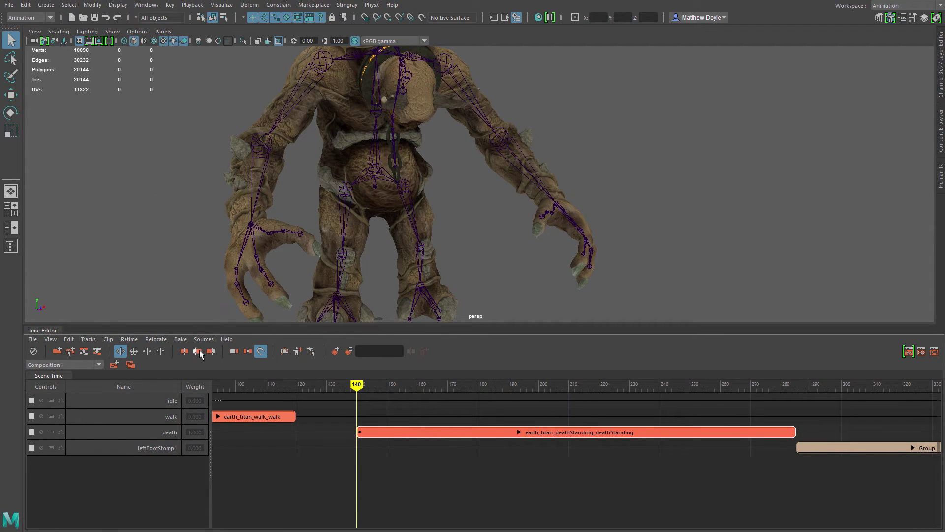
drag(703, 388, 717, 388)
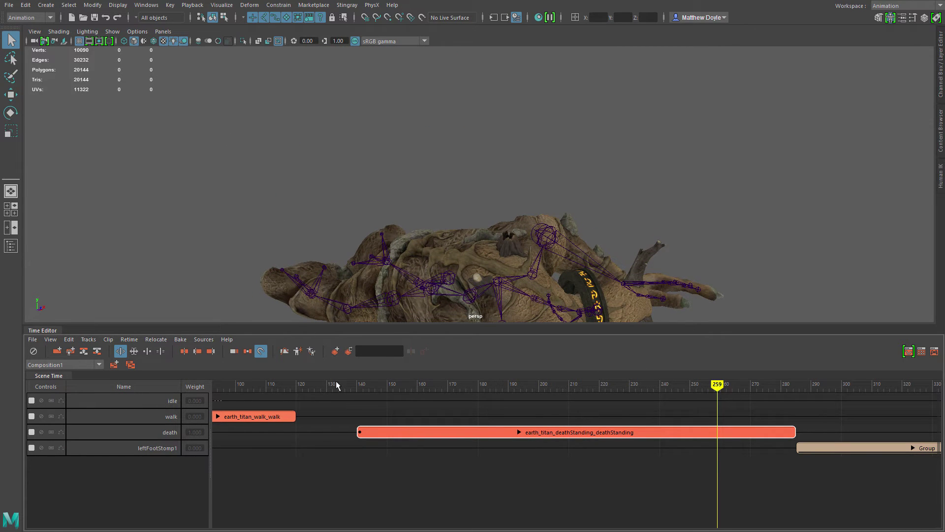
click(214, 351)
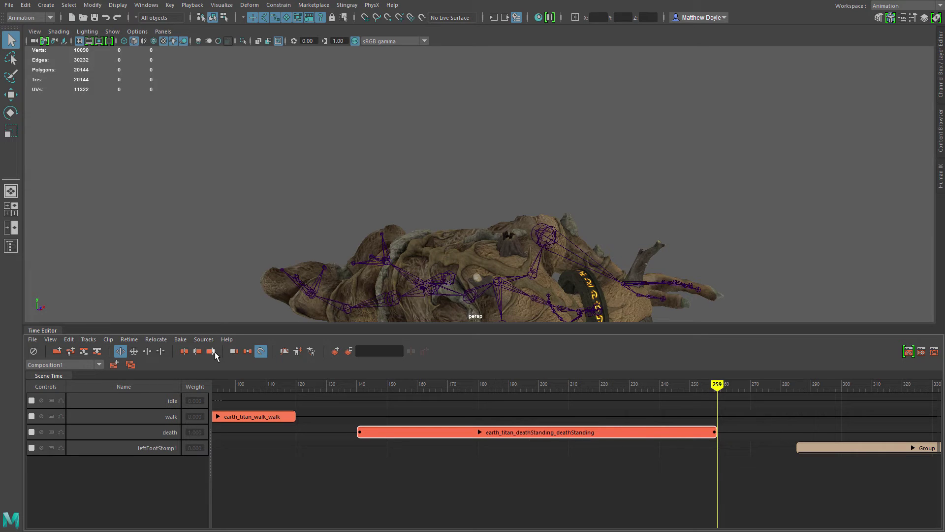
Trim off the death clip after frame 239 with ripple editing on, so the following attack clips close the gap
click(656, 388)
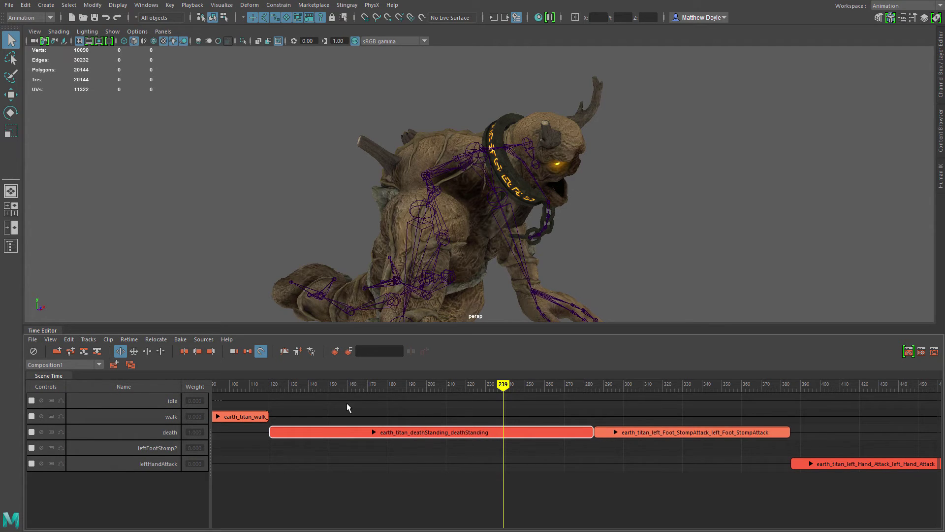
click(211, 352)
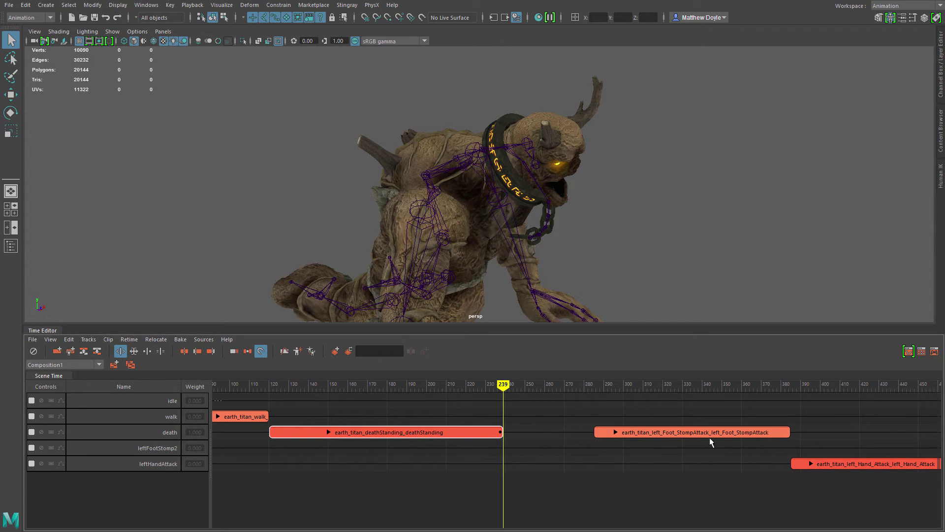
key(ctrl+z)
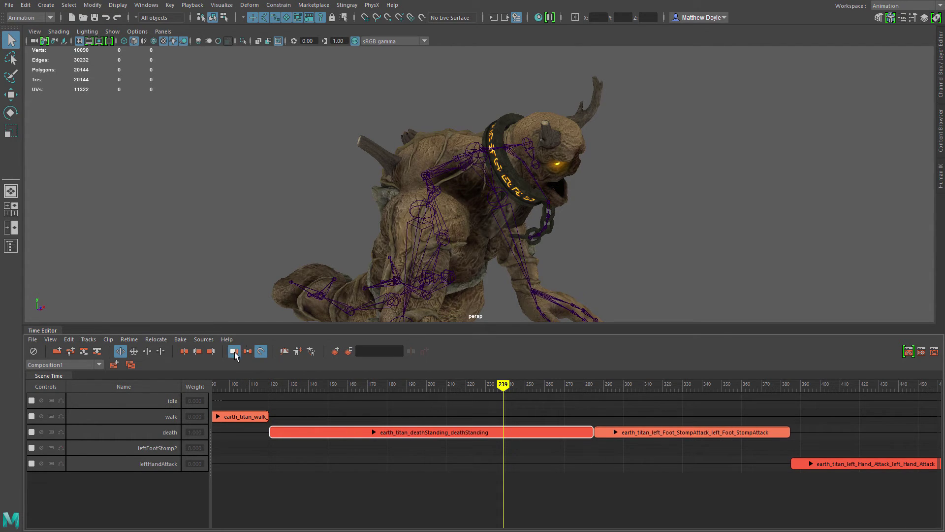
click(211, 351)
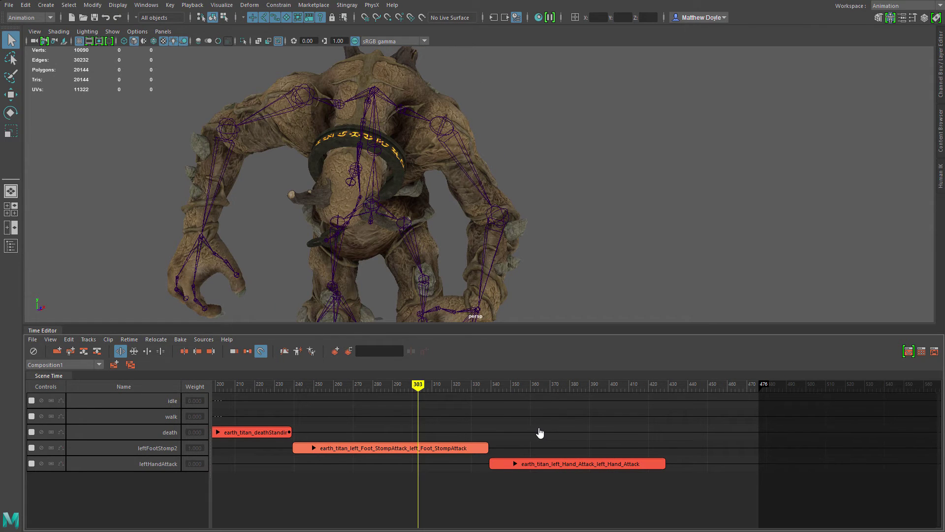
Select the left hand attack clip and place the current time at its first frame, 339
middle_drag(503, 440, 448, 420)
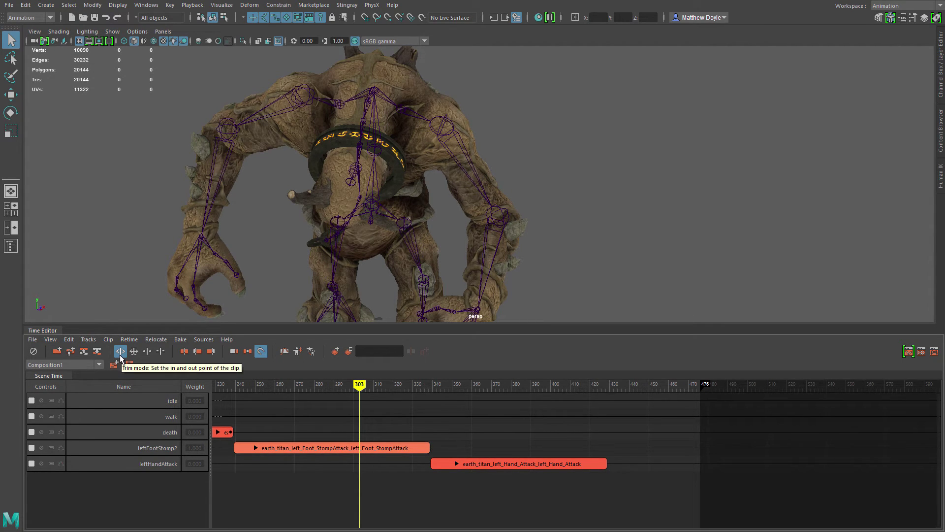
middle_drag(462, 443, 435, 427)
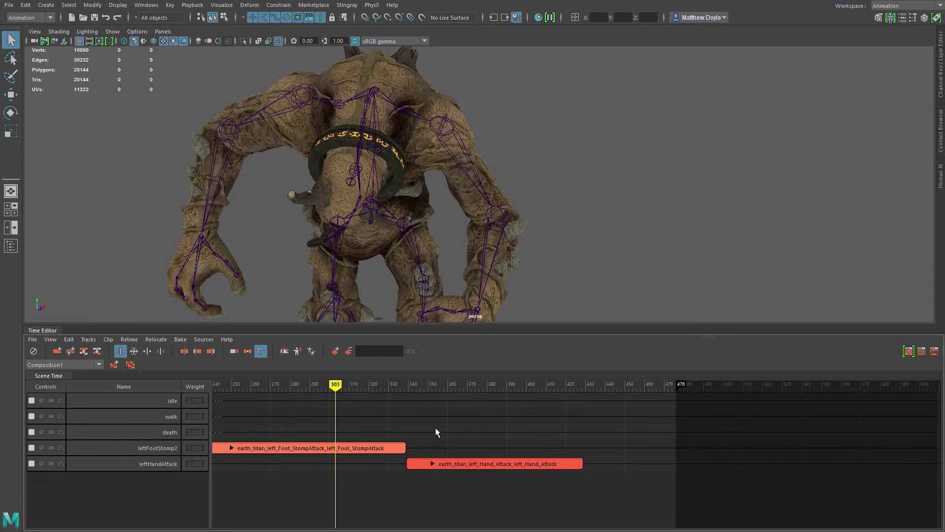
scroll(437, 427, up, 5)
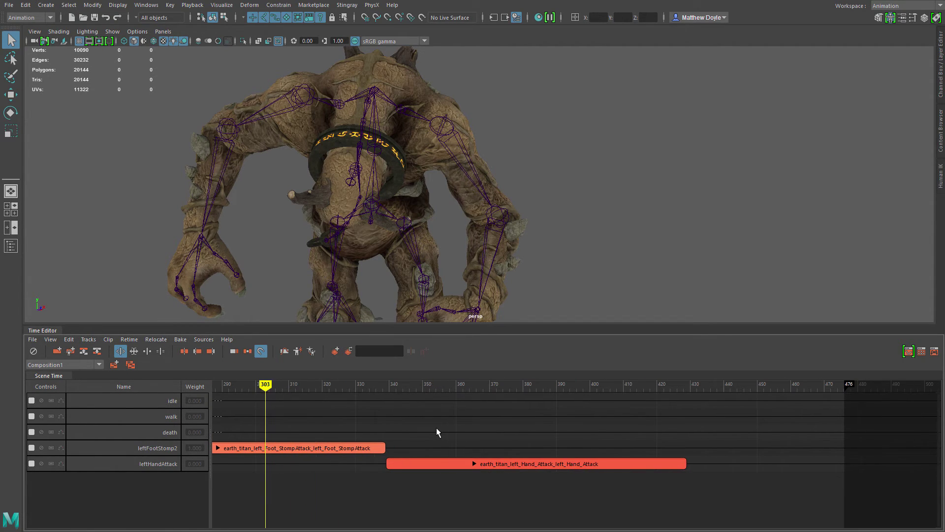
click(390, 384)
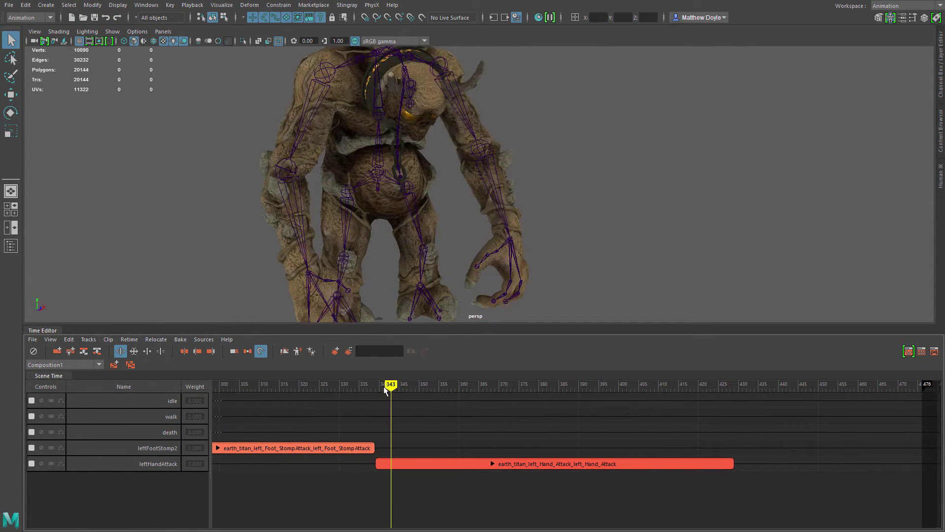
click(585, 463)
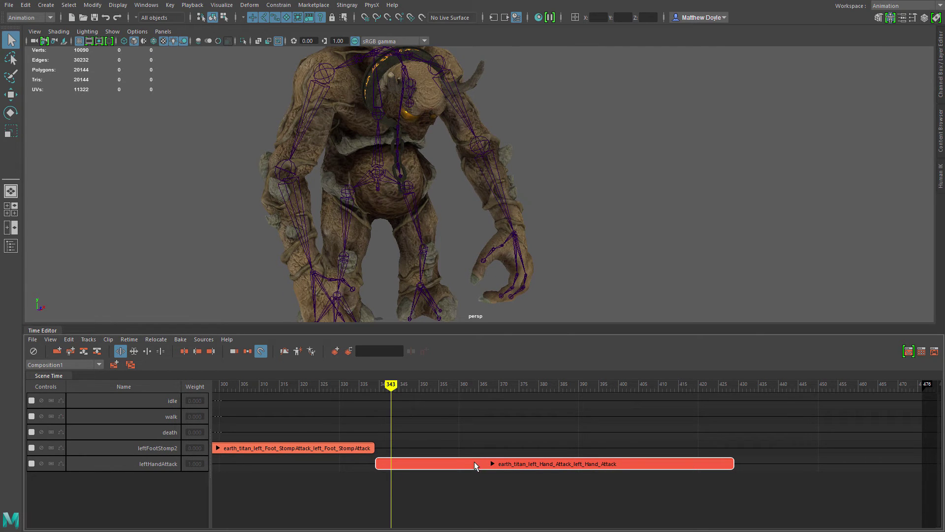
click(379, 389)
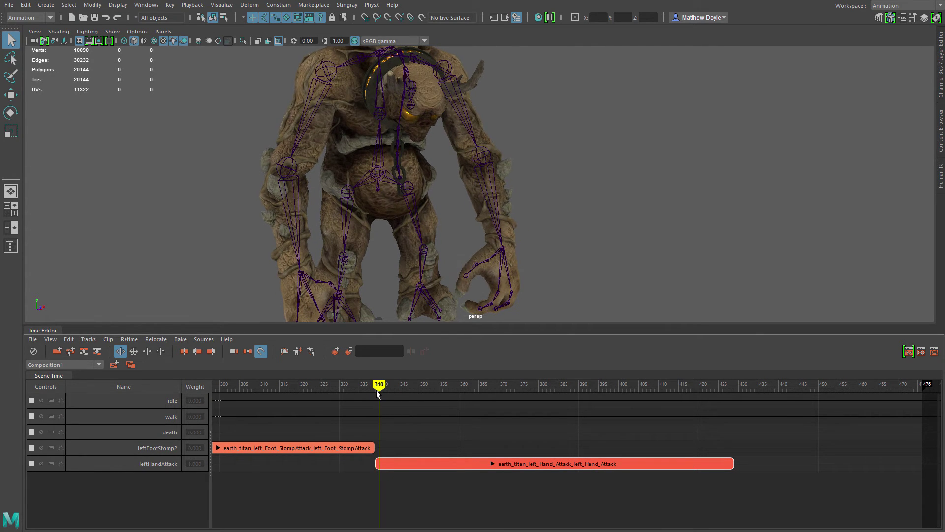
click(374, 388)
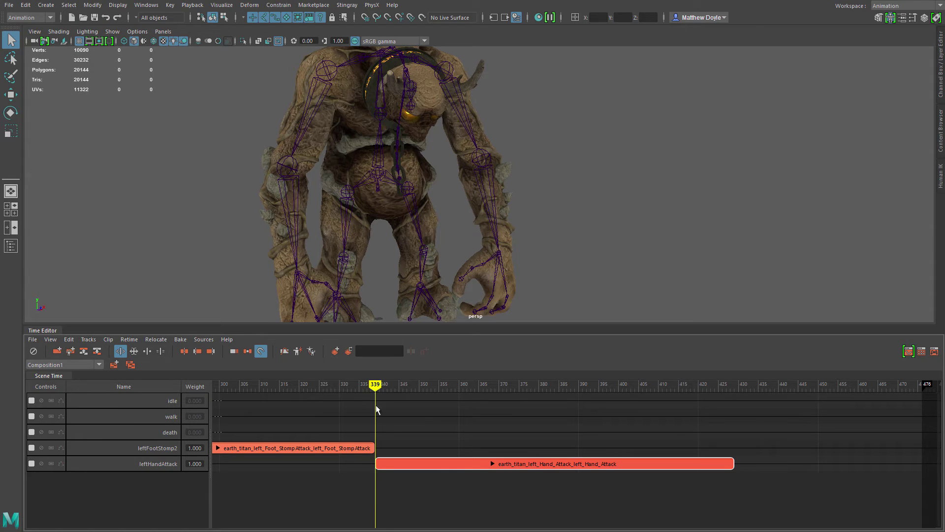
Trim the left hand attack clip's start to about frame 360 and its end to about frame 400, scrubbing through the result
drag(377, 463, 460, 466)
drag(415, 388, 463, 416)
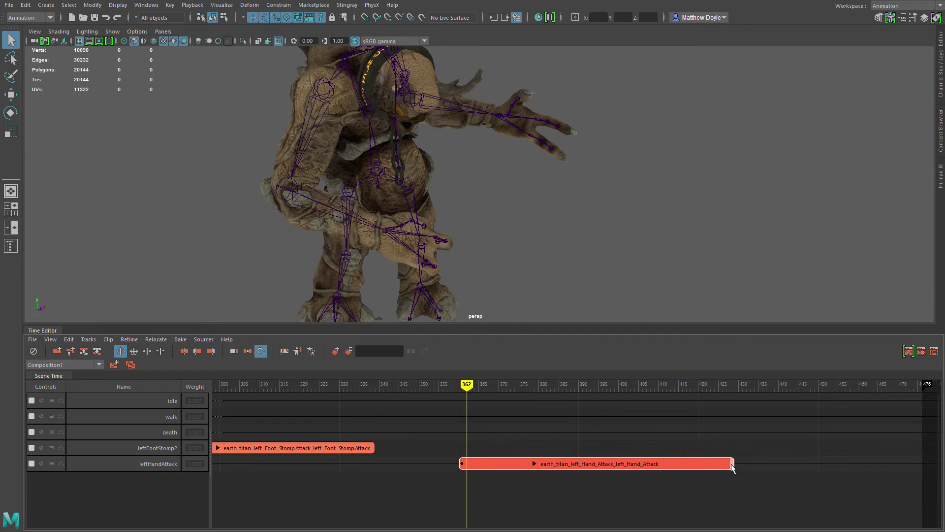
drag(732, 468, 581, 423)
drag(572, 386, 447, 415)
drag(557, 418, 519, 424)
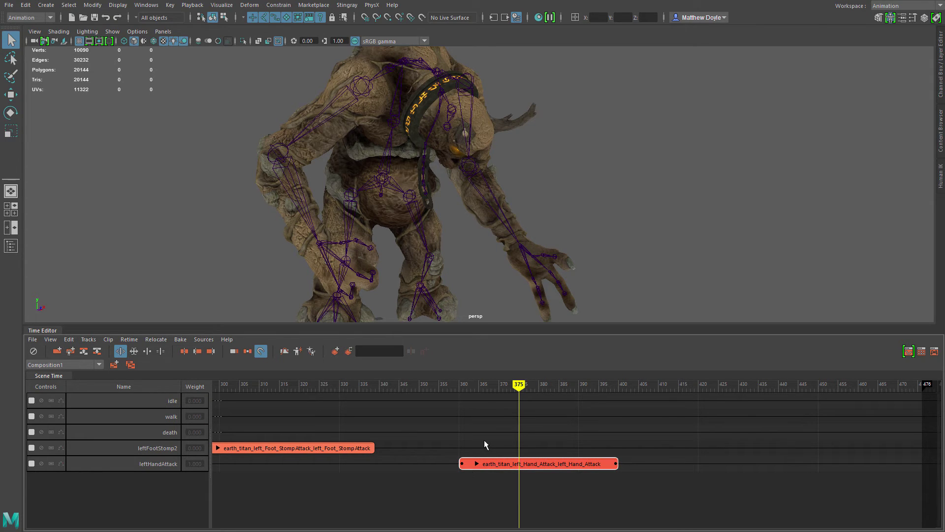
Undo the start and end trims of the left hand attack clip
key(ctrl+z)
key(ctrl+z)
key(ctrl+z)
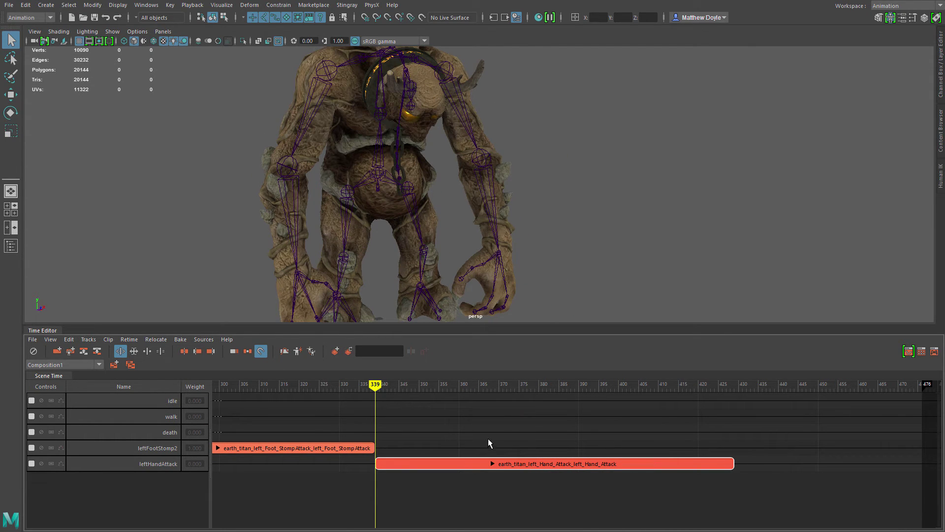
Speed up the left hand attack clip in scale mode by pulling its end to about frame 369, and scrub through it
click(133, 352)
drag(410, 389, 483, 403)
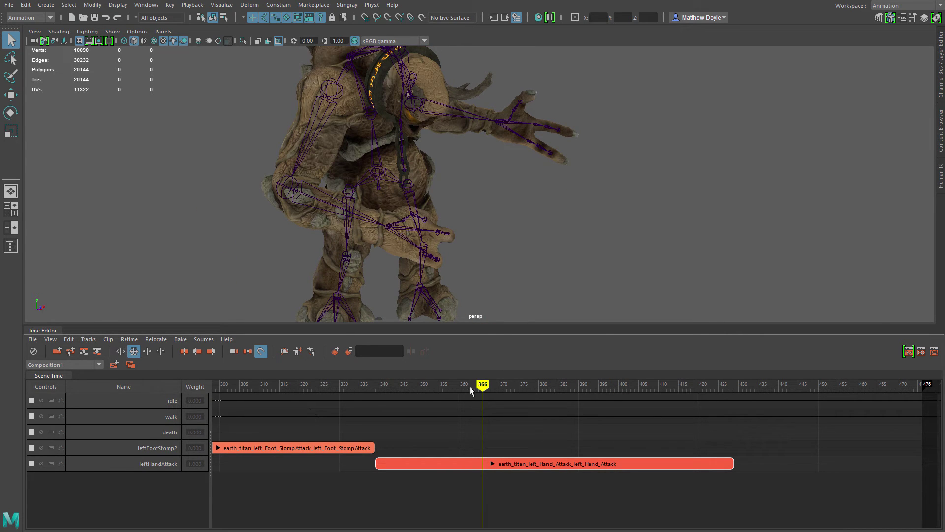
drag(470, 386, 449, 406)
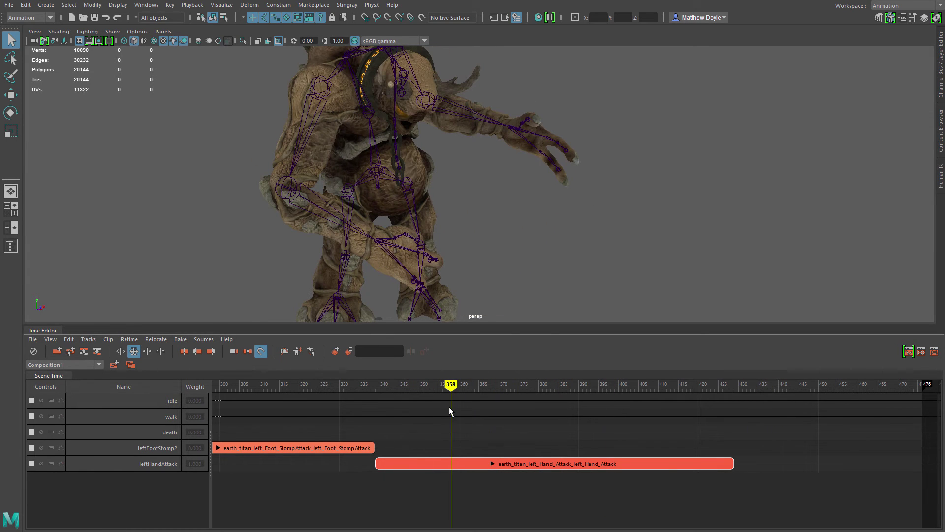
alt+middle_drag(593, 434, 566, 432)
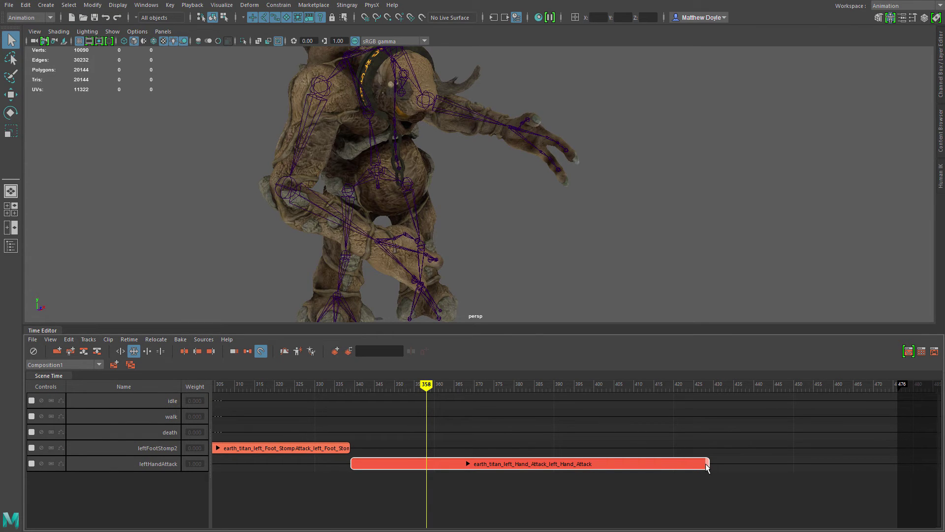
drag(707, 467, 468, 469)
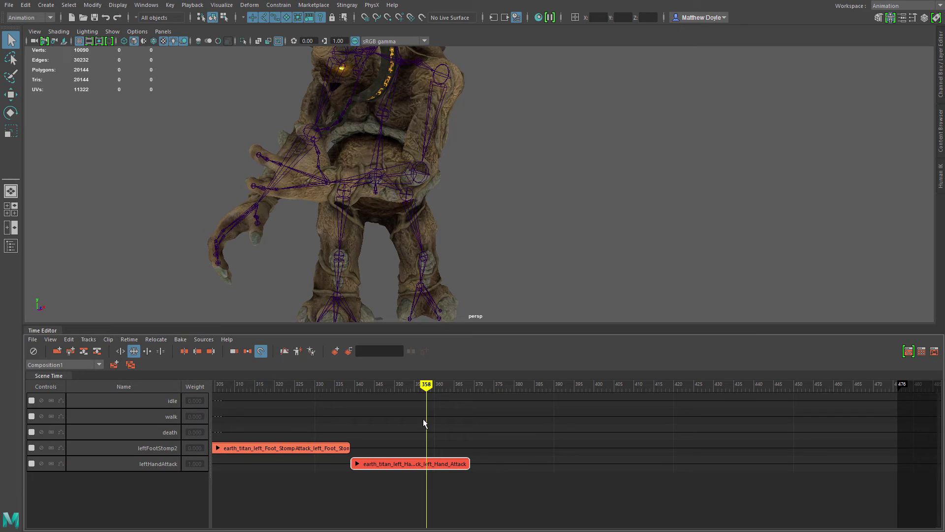
drag(375, 389, 466, 410)
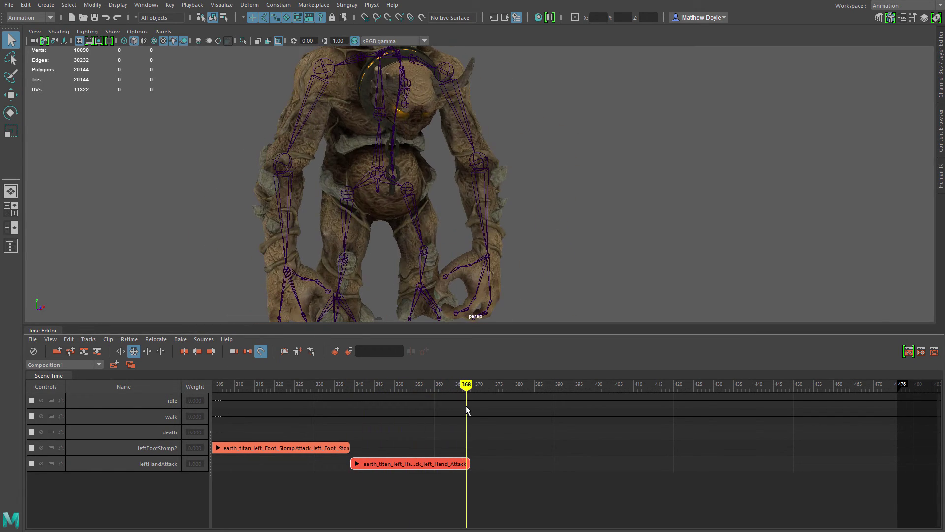
Stretch the left hand attack clip's end back out, scrub through it, and undo the scaling edits
drag(468, 463, 709, 463)
drag(358, 386, 371, 418)
key(ctrl+z)
key(ctrl+z)
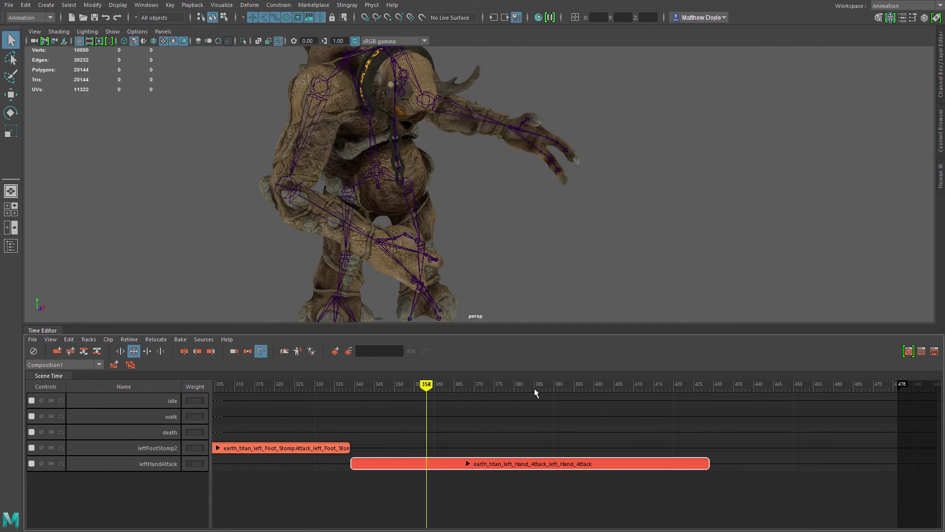
Move the current time to frame 407 and extend the end of the playback range to frame 618
drag(534, 388, 623, 392)
alt+middle_drag(532, 420, 291, 416)
scroll(355, 415, down, 3)
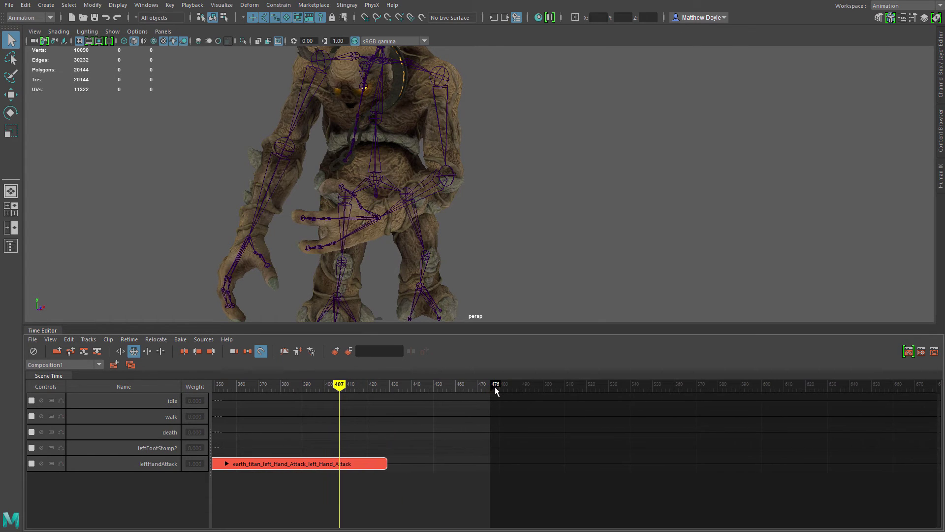
drag(494, 386, 802, 403)
key(f)
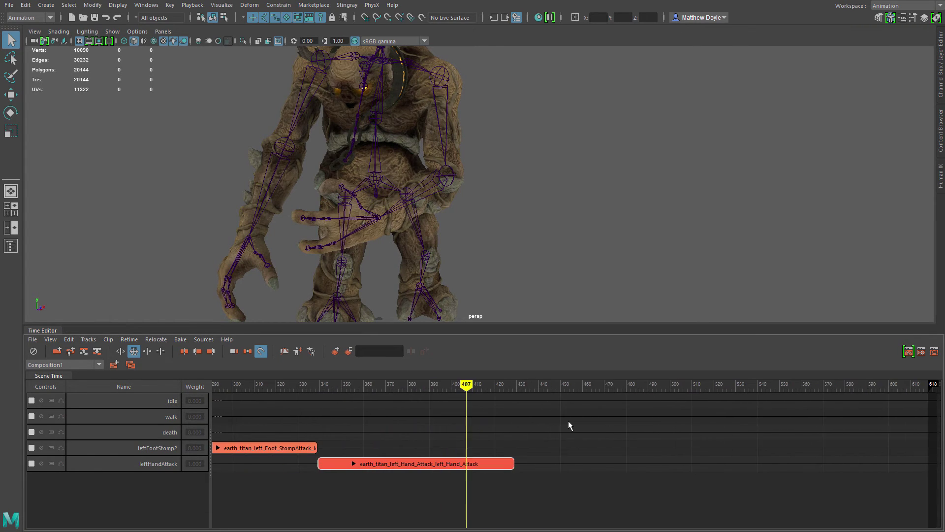
Loop the left hand attack clip by extending its end in loop mode to about frame 609, giving three cycles
click(147, 351)
drag(512, 466, 715, 464)
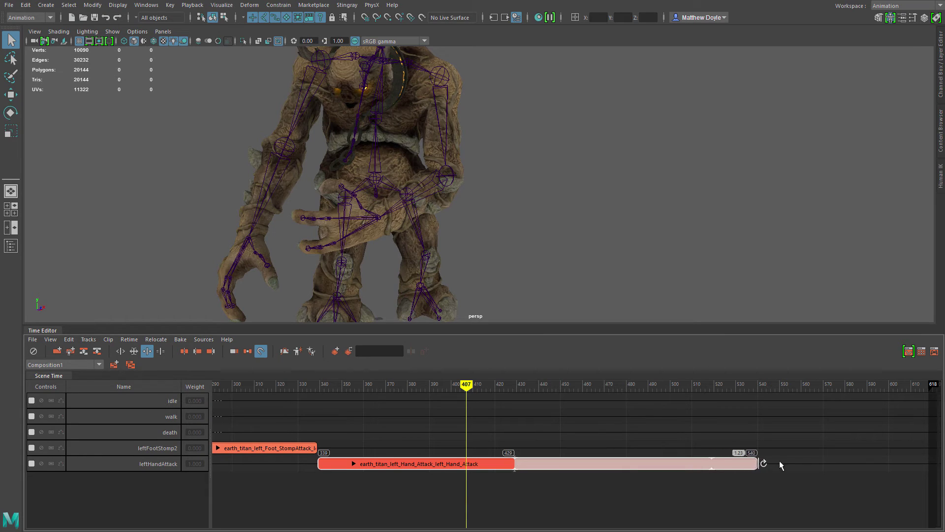
drag(780, 465, 900, 465)
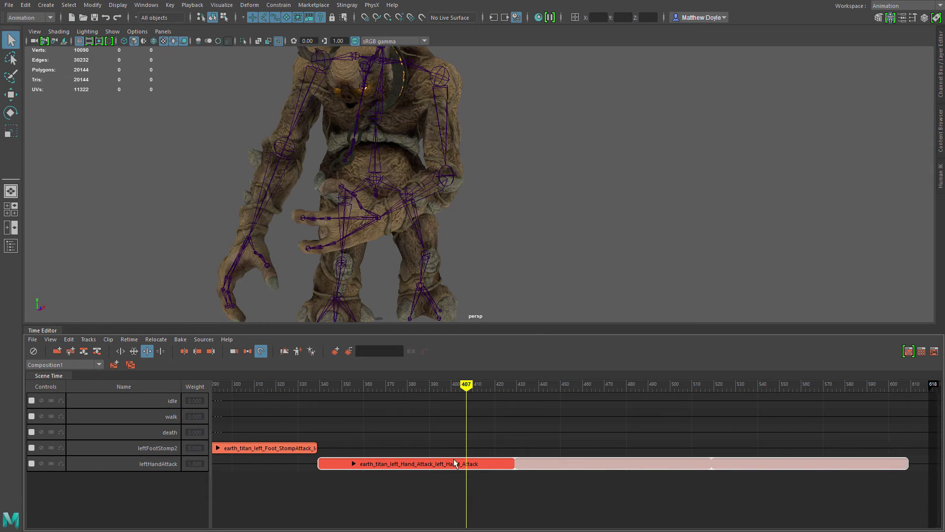
Scrub through the looped left hand attack clip and pull its end back to a single cycle ending at about frame 428
drag(466, 388, 737, 426)
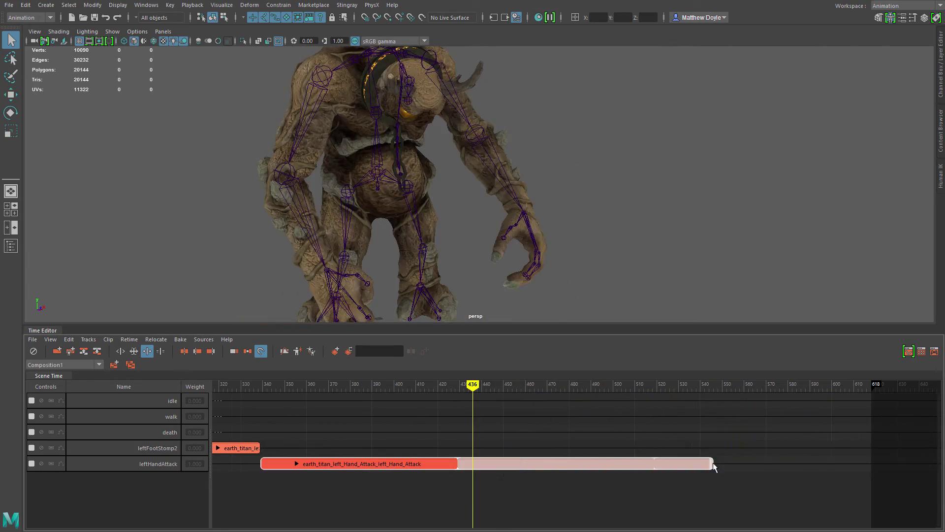
drag(717, 463, 440, 469)
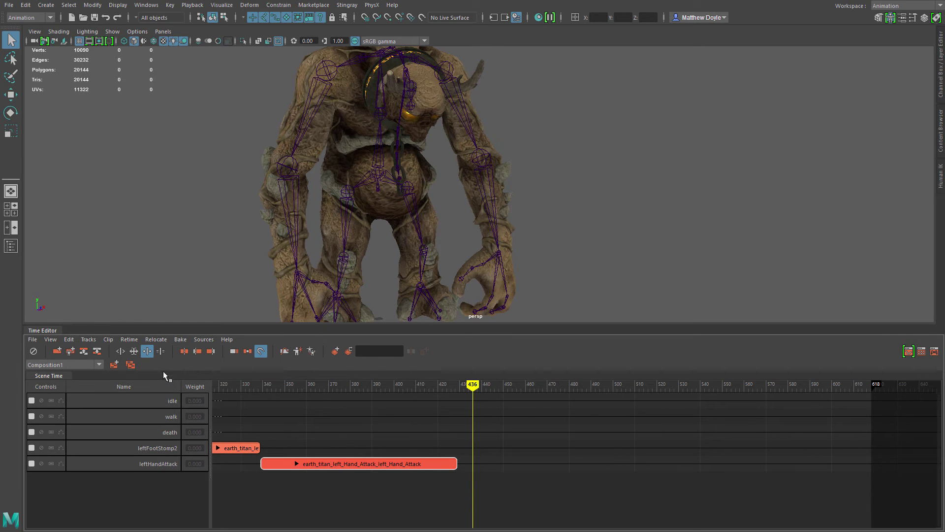
Extend the left hand attack clip's end in hold mode beyond frame 428 to hold its last pose
click(161, 351)
click(457, 389)
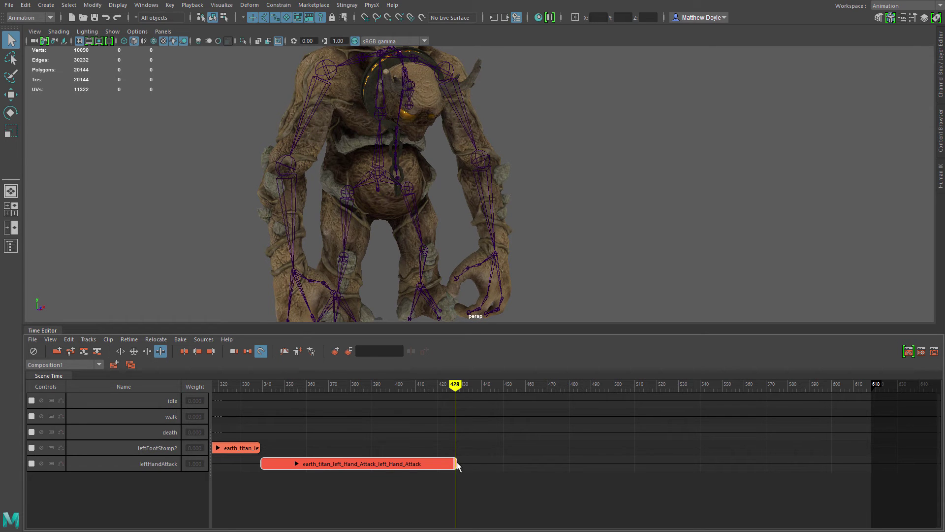
drag(457, 462, 578, 465)
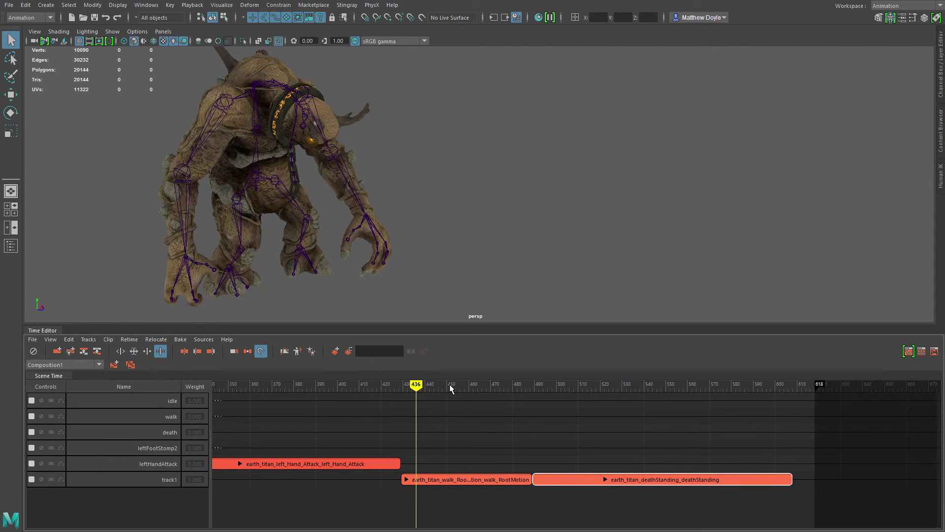
Examine the root motion walk on track1 by scrubbing to its join with the death clip at frame 489
drag(418, 383, 409, 402)
alt+drag(310, 242, 384, 236)
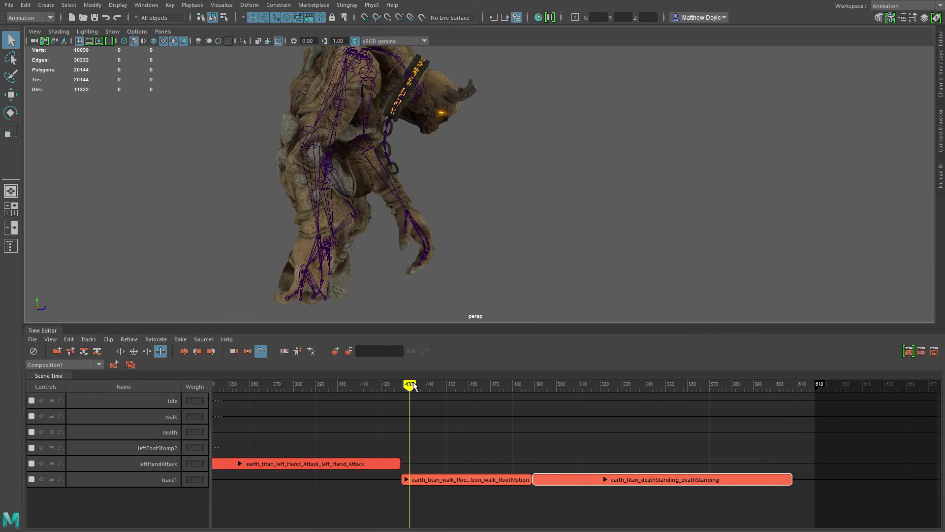
drag(414, 387, 481, 430)
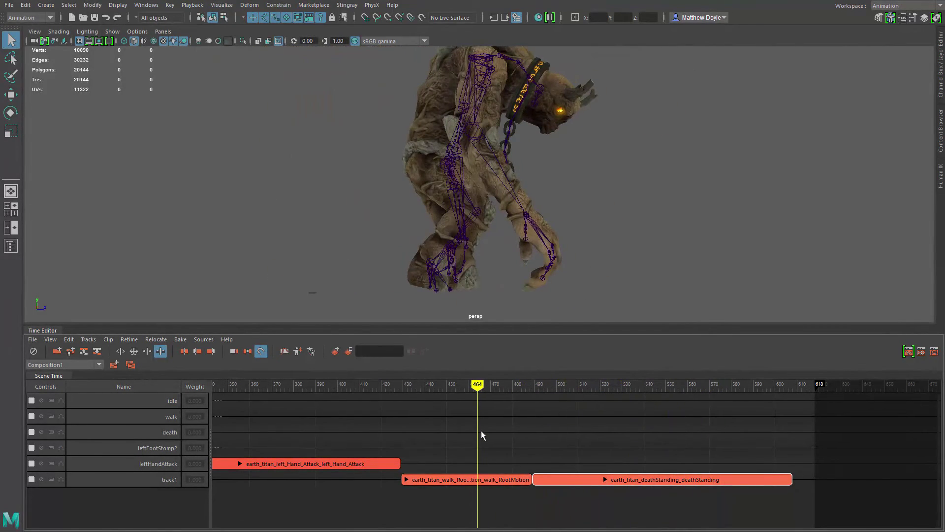
alt+drag(538, 258, 576, 281)
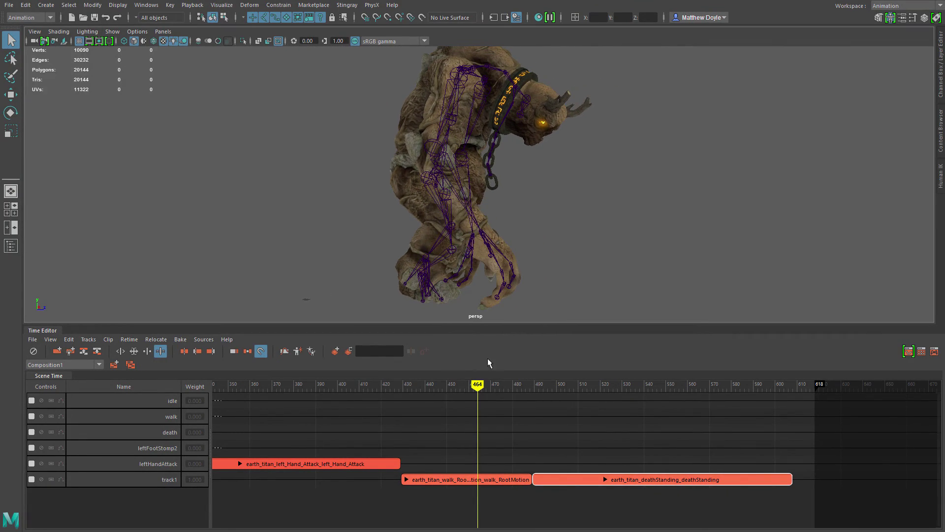
drag(478, 387, 530, 407)
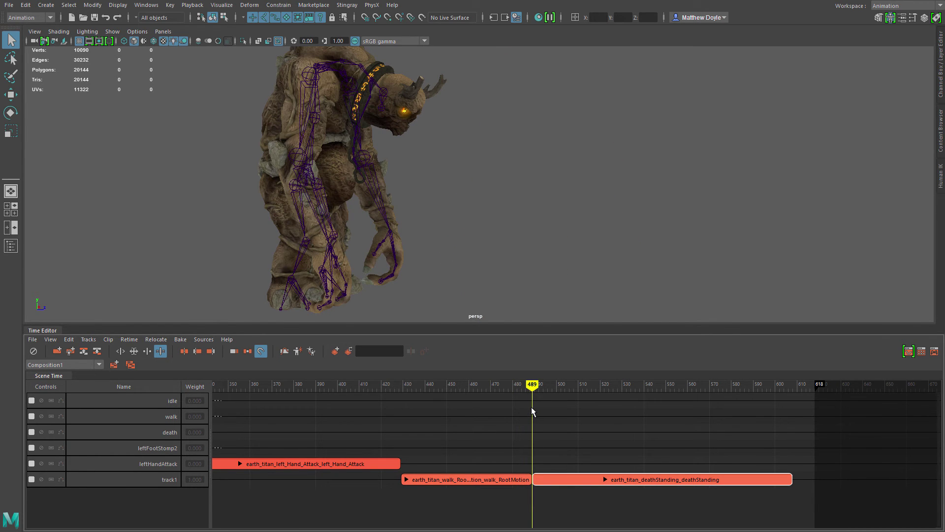
Create relocators for both the root motion walk clip and the standing death clip on track1
right_click(566, 481)
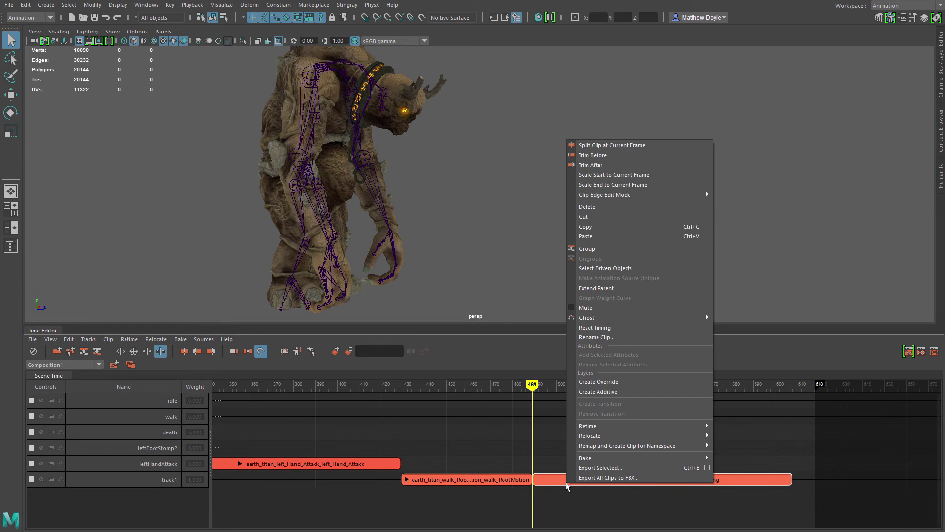
click(511, 477)
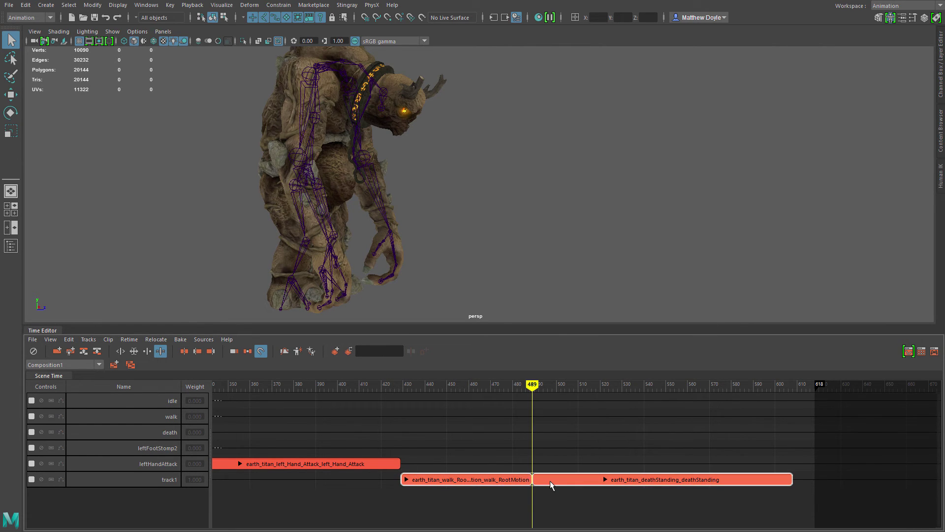
right_click(550, 480)
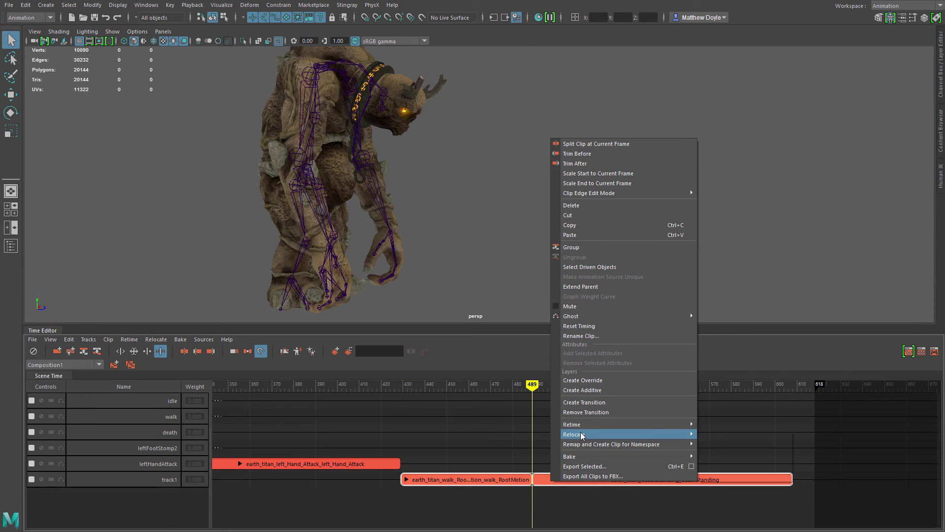
mouse_move(581, 433)
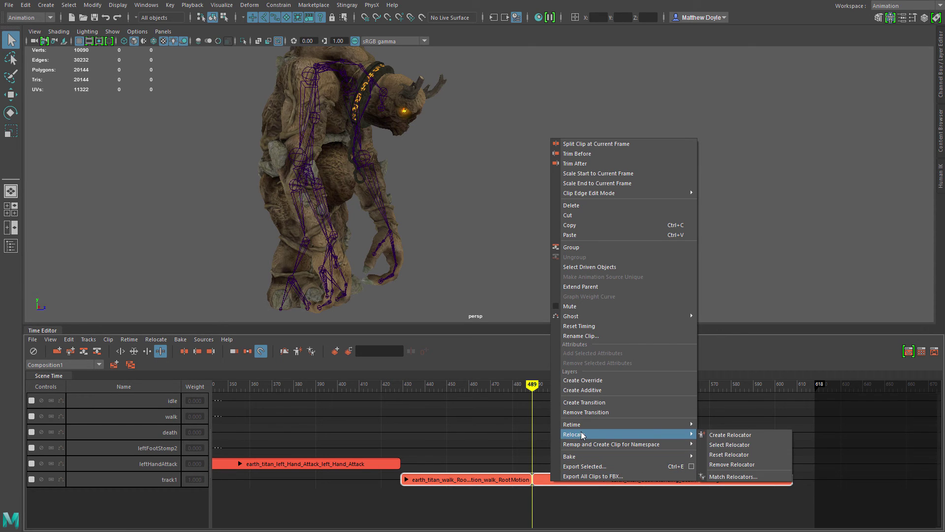
click(733, 435)
Move the death clip's relocator forward to line up with the walk's end at frame 489, and scrub across the join
mouse_move(534, 389)
mouse_down()
mouse_move(422, 400)
mouse_move(531, 407)
mouse_up()
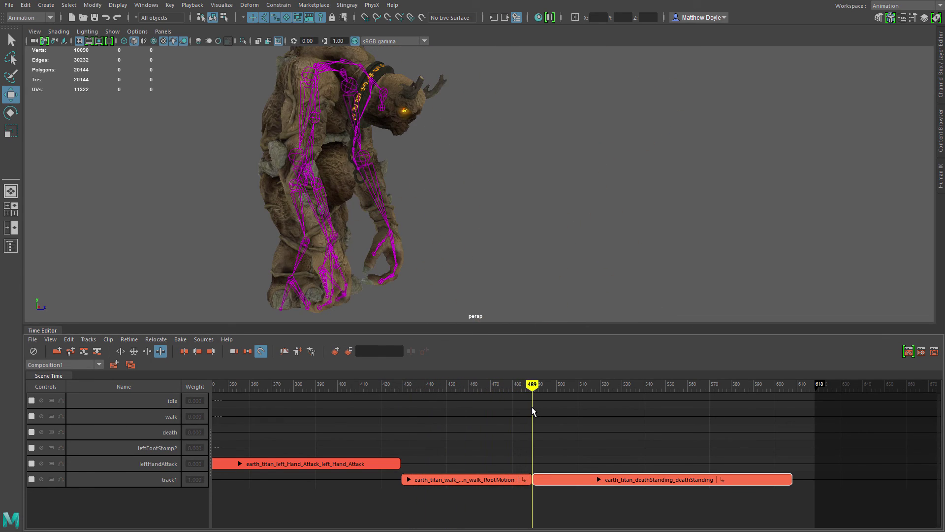
drag(353, 186, 514, 221)
drag(531, 387, 532, 387)
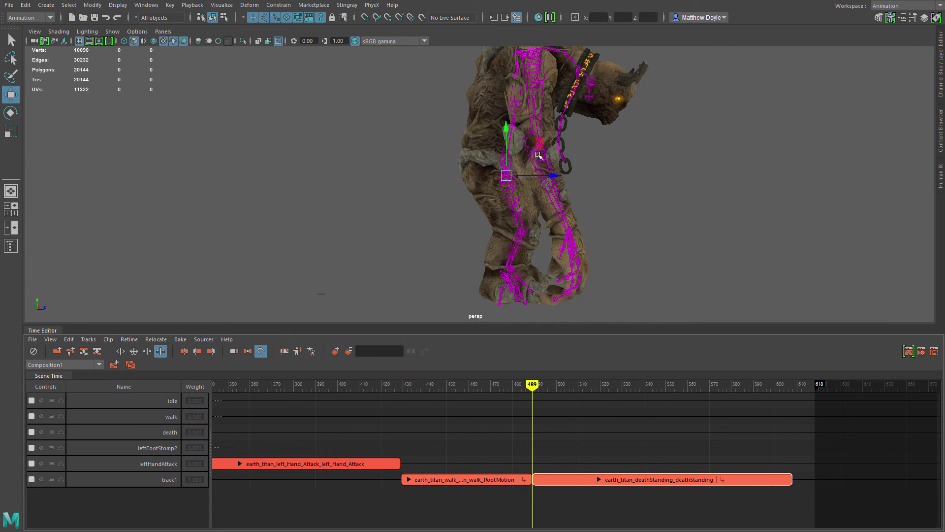
alt+drag(556, 177, 640, 275)
drag(448, 383, 521, 437)
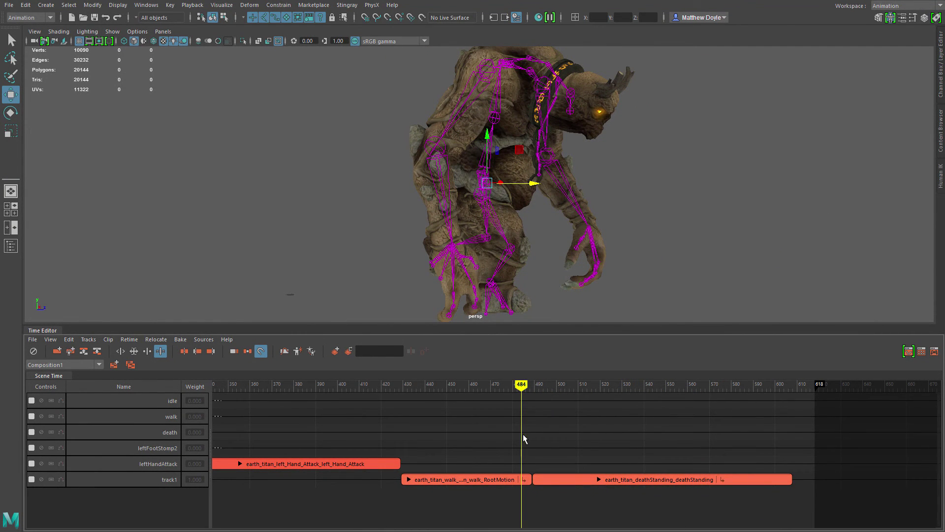
alt+middle_drag(523, 435, 433, 389)
drag(436, 386, 446, 411)
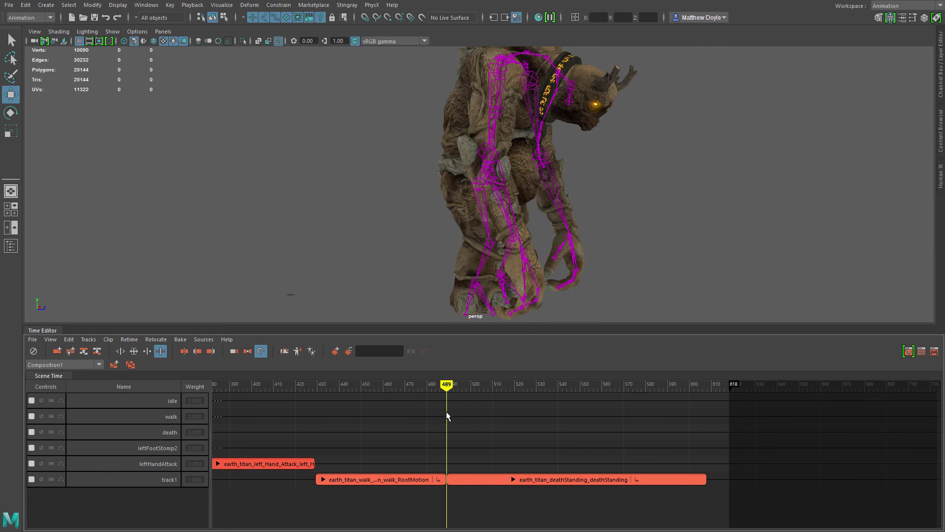
Shift the death clip to start at about frame 511, create a transition between it and the walk clip, and scrub through it
drag(471, 477, 521, 482)
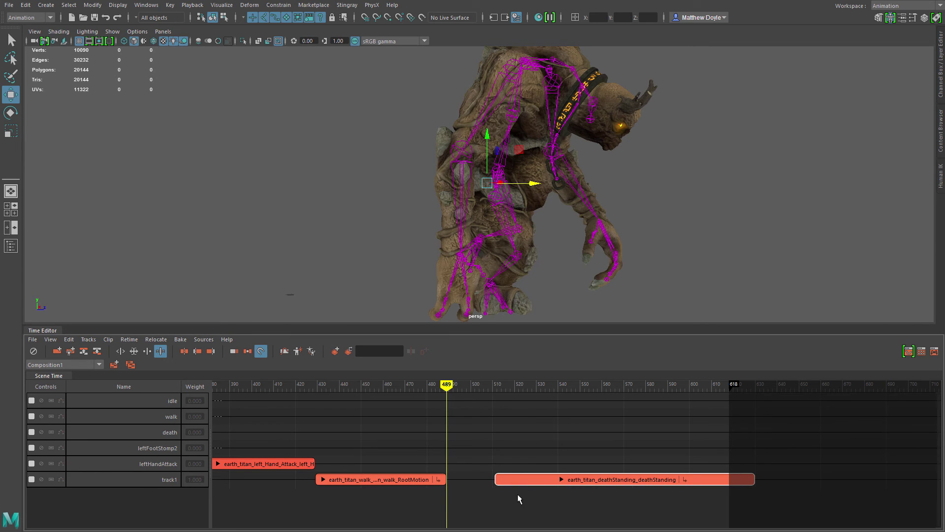
shift+click(420, 478)
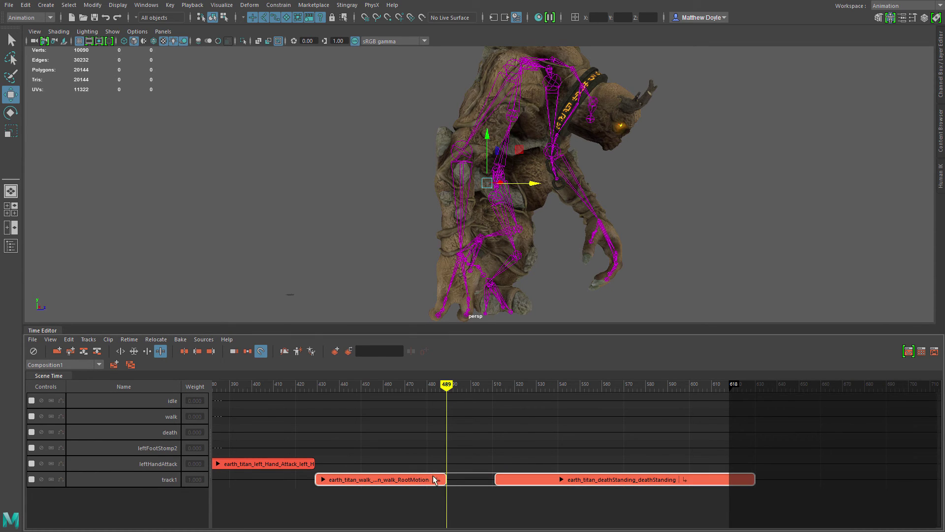
right_click(508, 474)
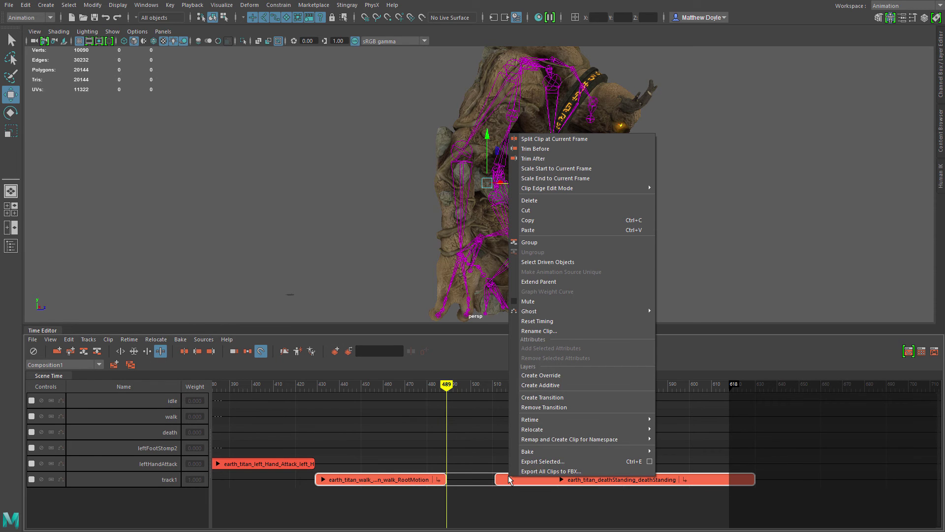
click(547, 394)
click(462, 411)
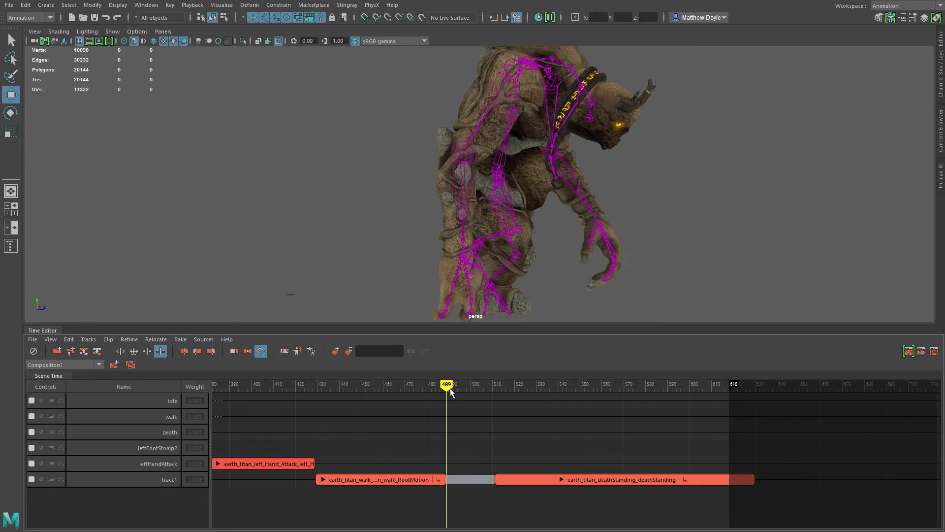
drag(462, 388, 441, 396)
drag(437, 396, 646, 458)
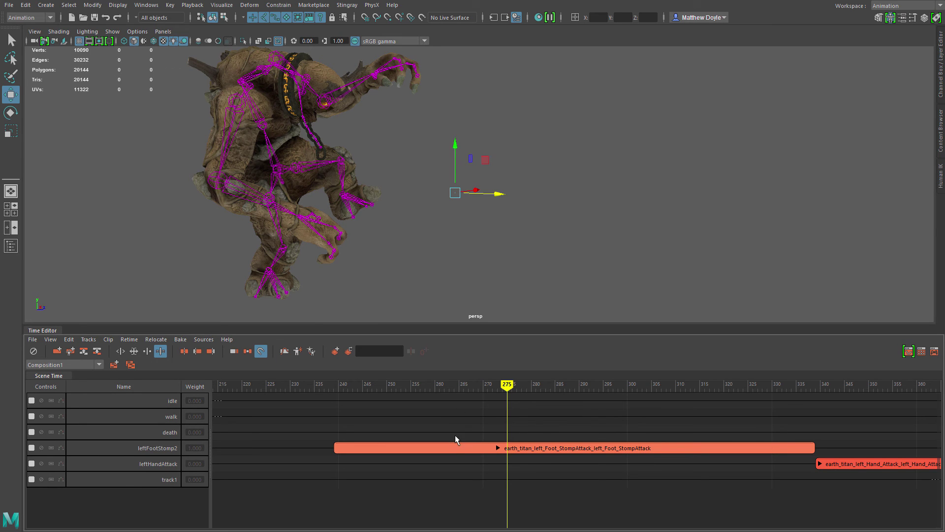
Move the current time to frame 284 in the left foot stomp and add an audio track
drag(511, 387, 551, 410)
right_click(387, 496)
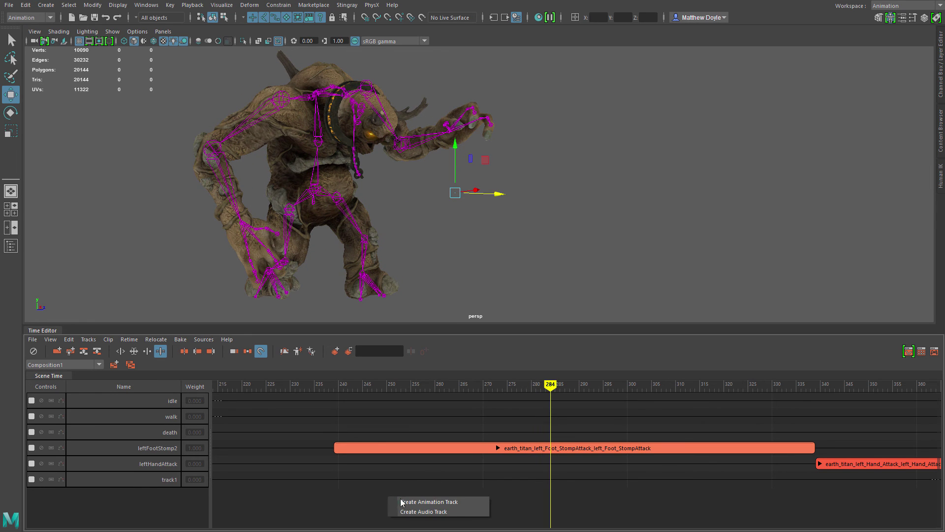
click(406, 512)
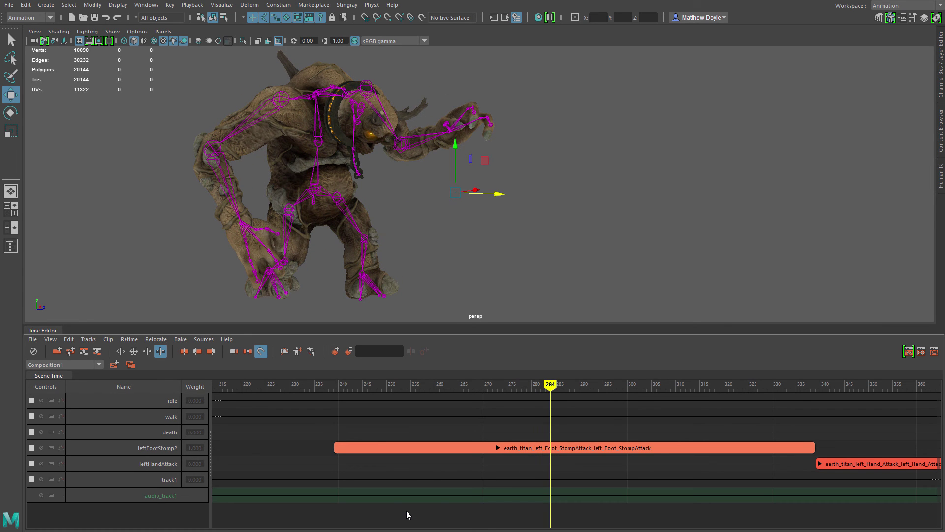
Move the new audio track up two places so it sits directly beneath leftFootStomp2
click(127, 495)
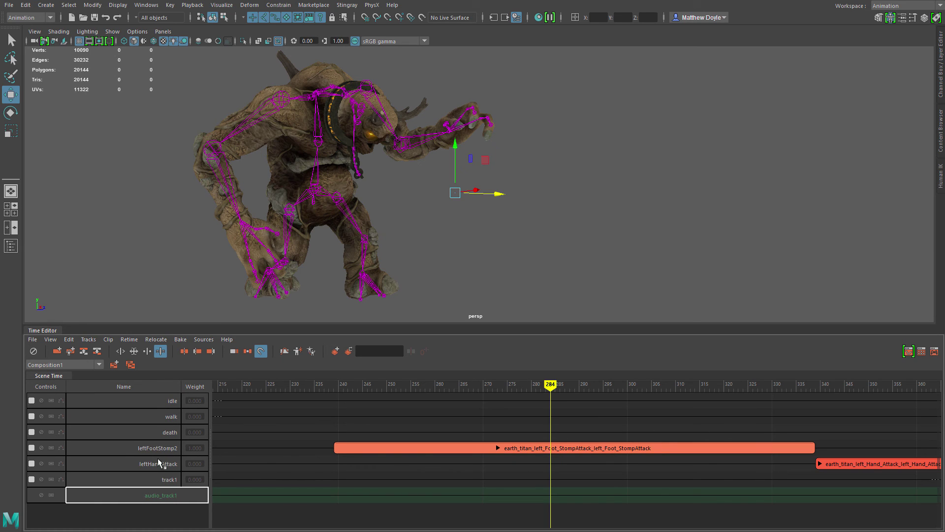
right_click(151, 496)
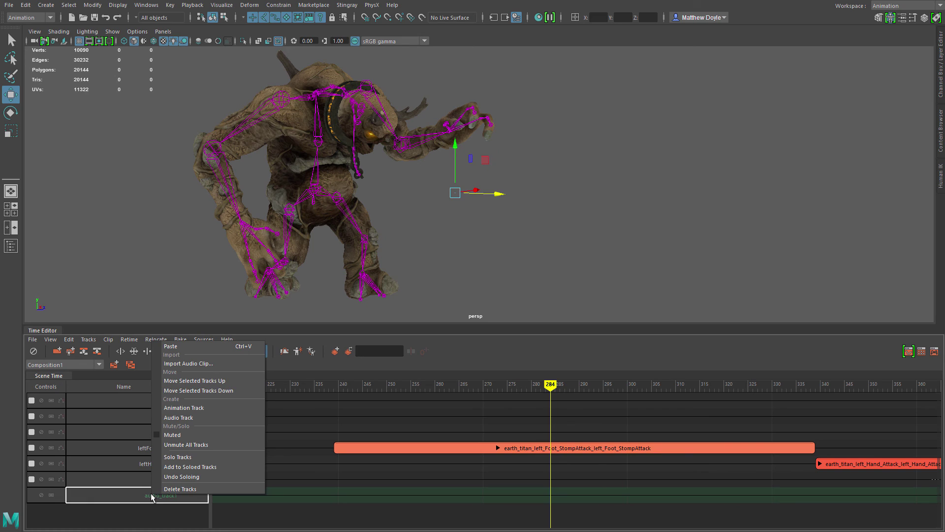
click(203, 382)
right_click(153, 482)
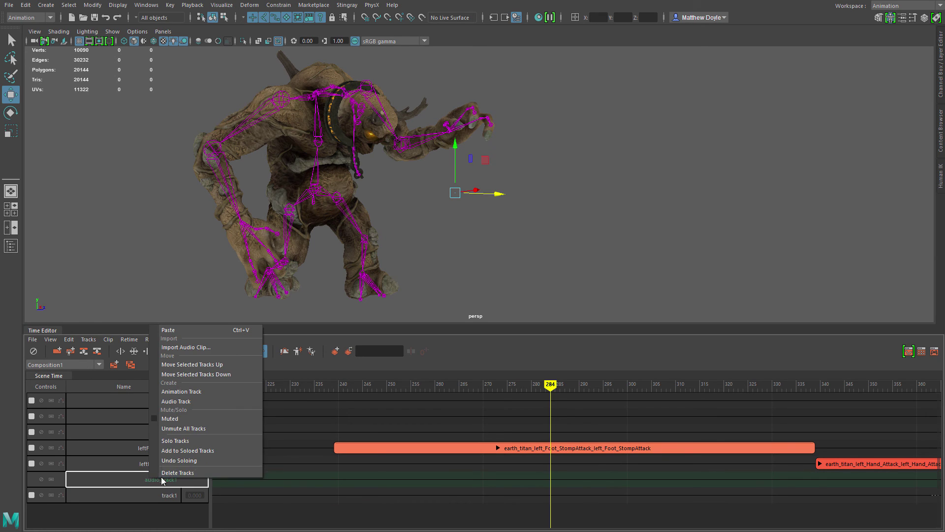
click(190, 365)
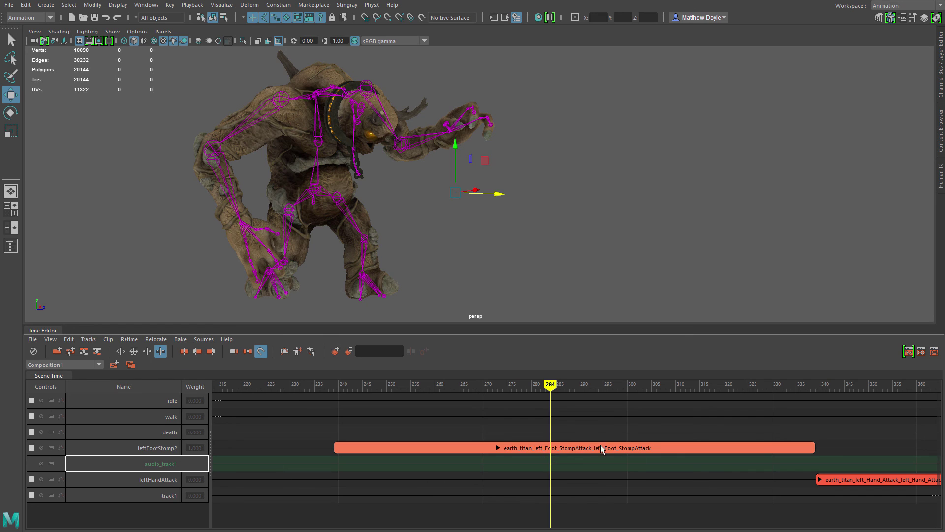
Import foot-stomp-a.wav from the project's sound folder onto the audio track at frame 284, and scrub through the stomp with it
right_click(556, 462)
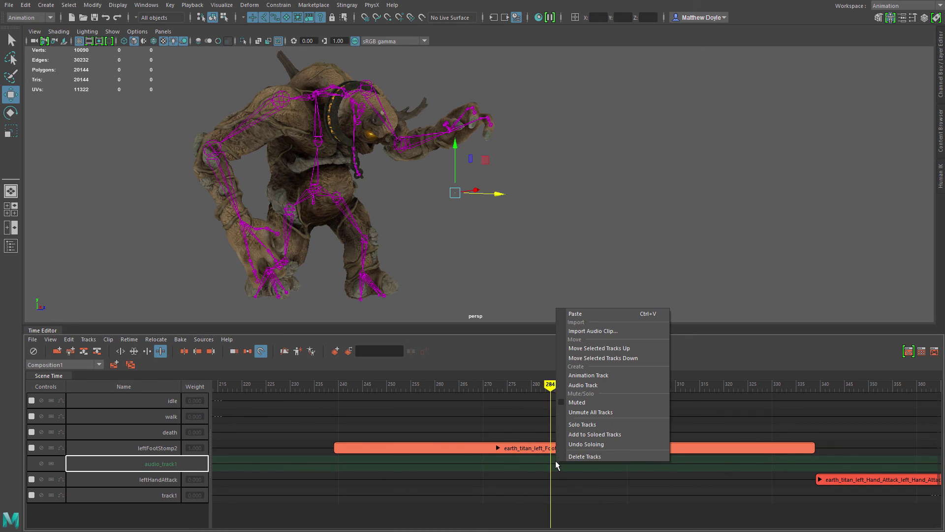
click(593, 330)
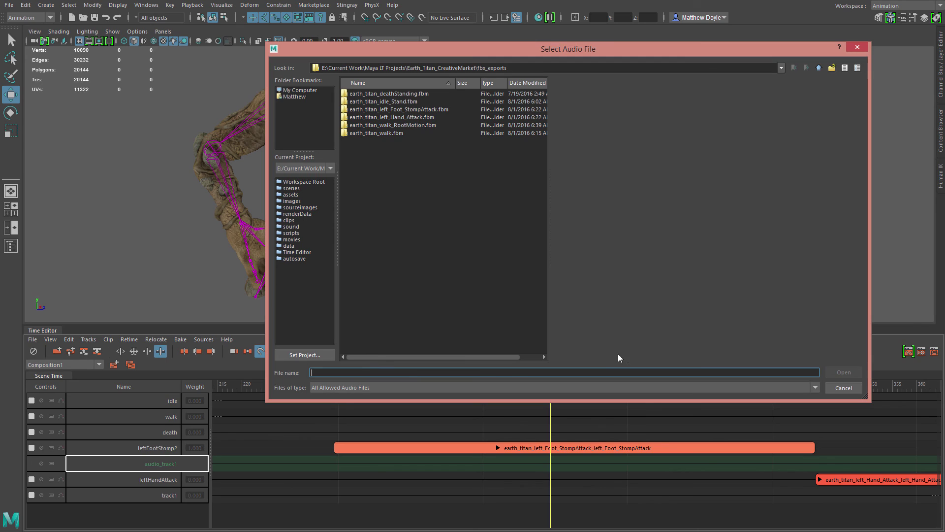
click(818, 68)
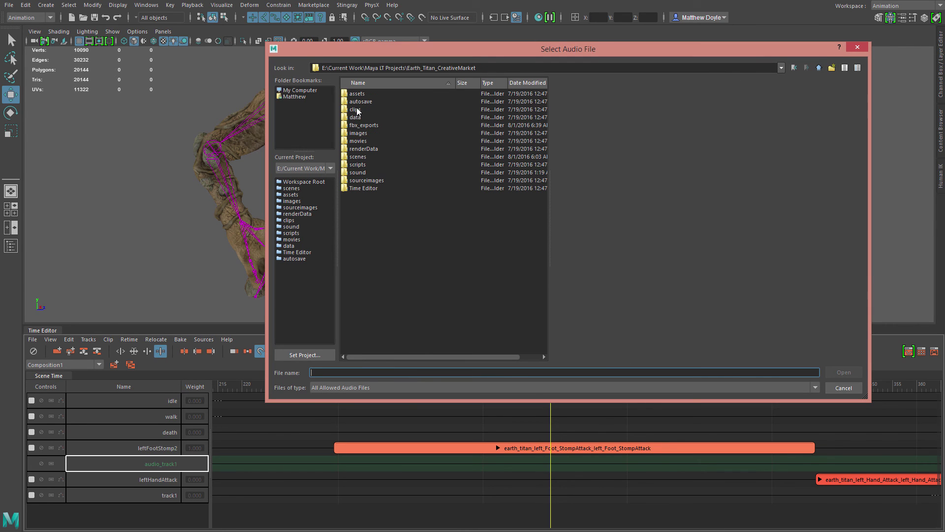
double_click(365, 173)
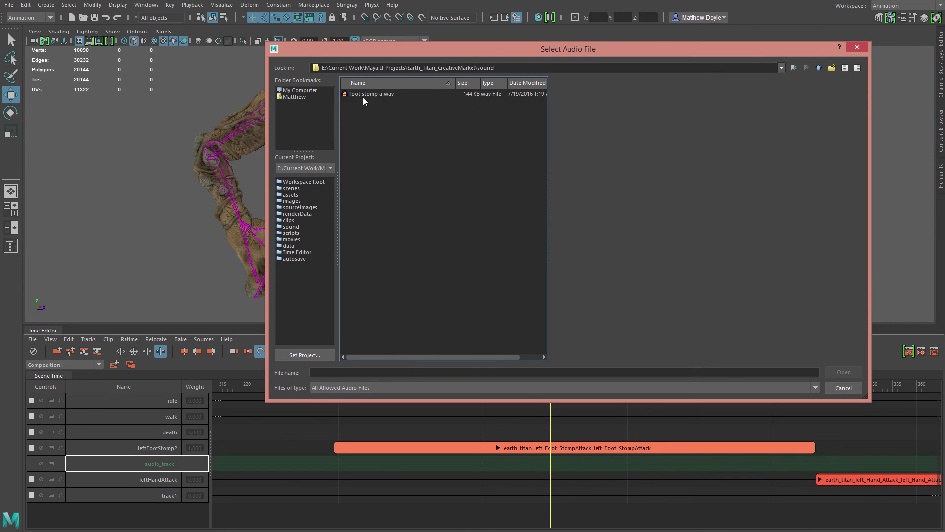
double_click(367, 94)
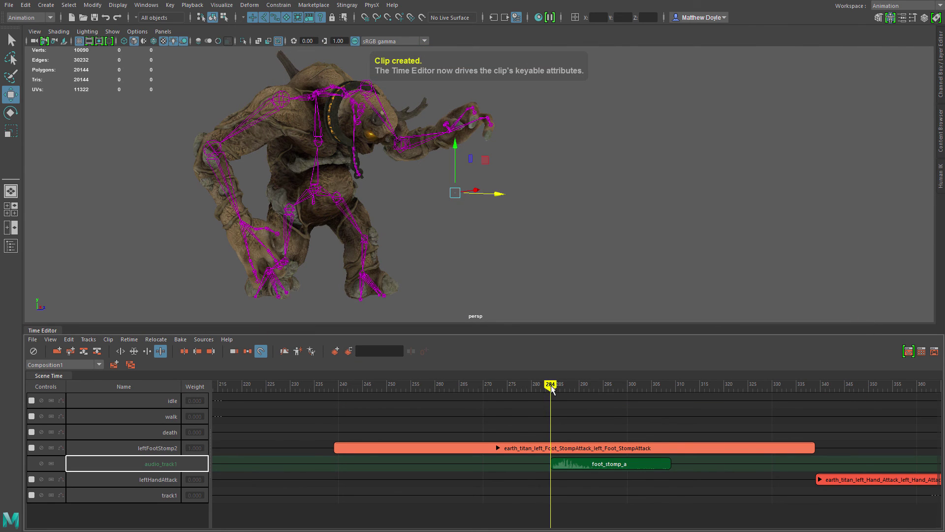
drag(554, 387, 725, 410)
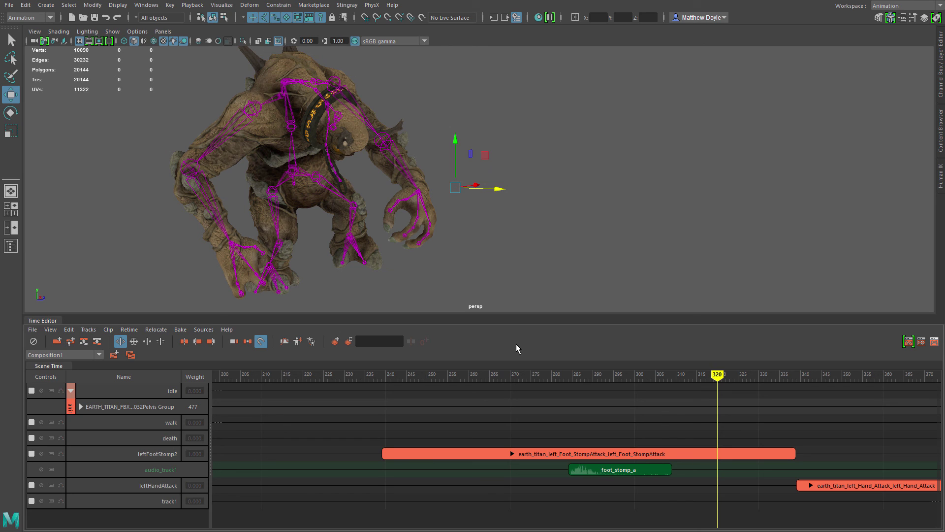
click(180, 329)
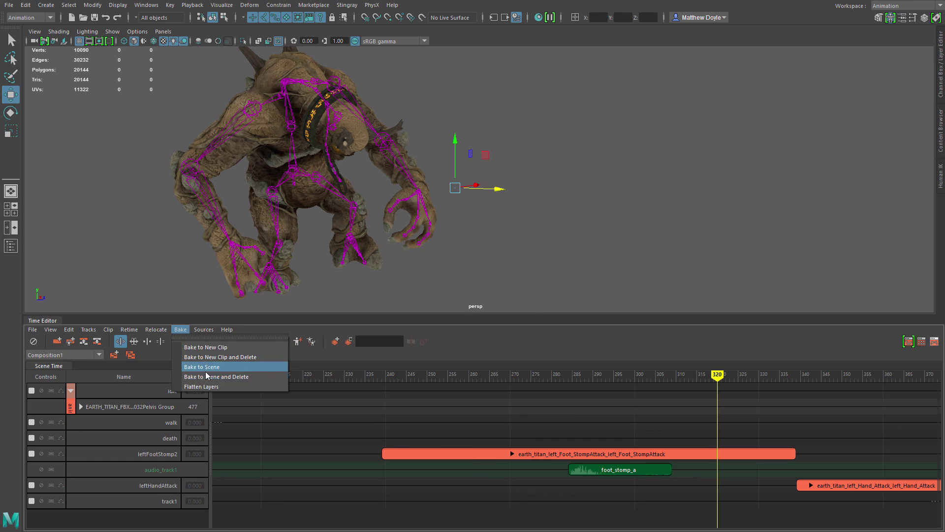
click(525, 342)
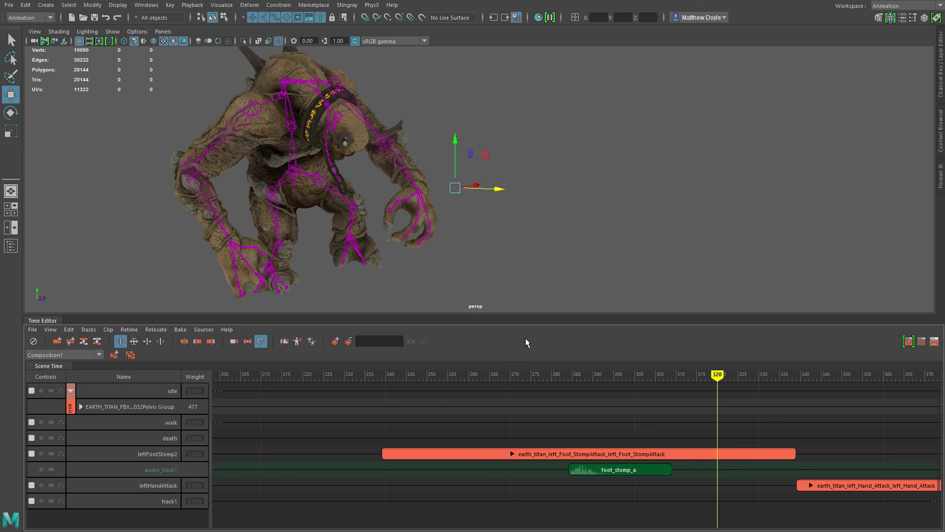
click(130, 330)
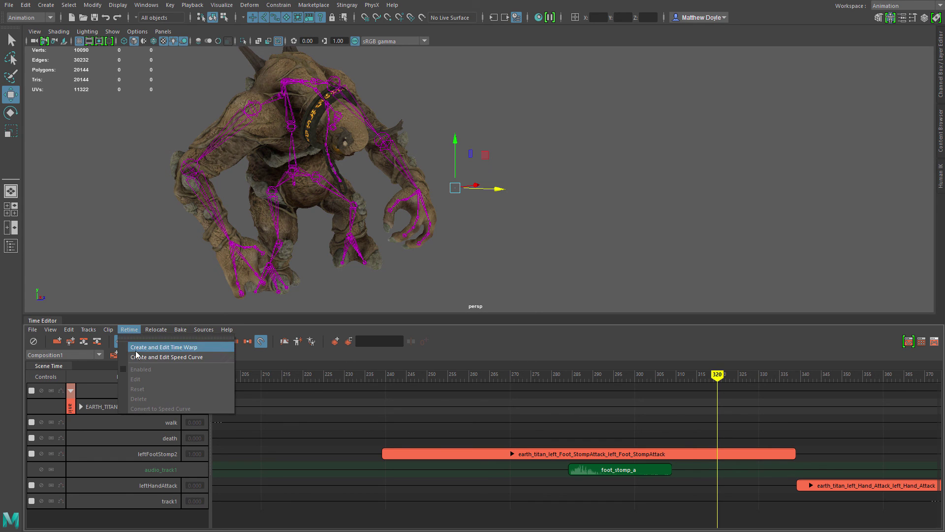
click(506, 340)
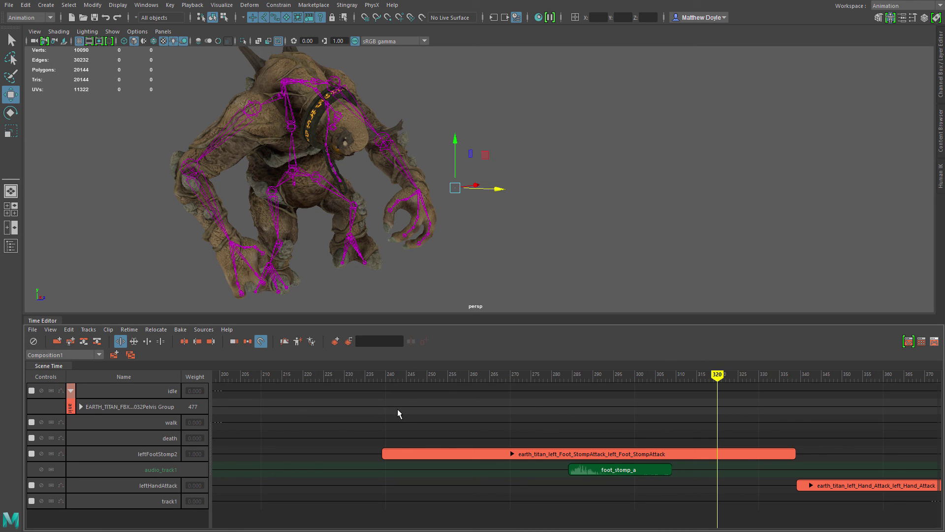
Create a second, empty composition, and undo it to return to Composition1
click(98, 354)
click(60, 376)
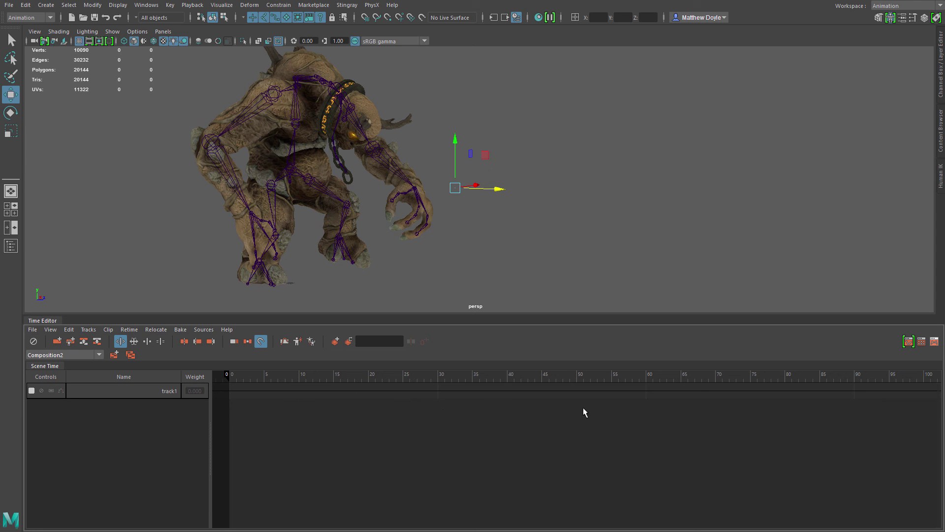
key(ctrl+z)
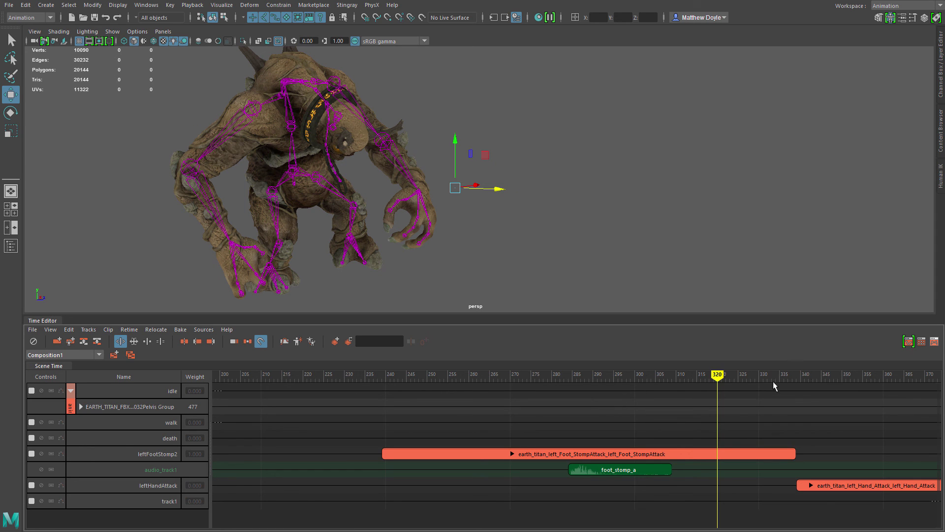
Switch to the Graph Editor and back, restoring the Time Editor with the idle clip's pelvis group collapsed and all tracks in view
click(909, 342)
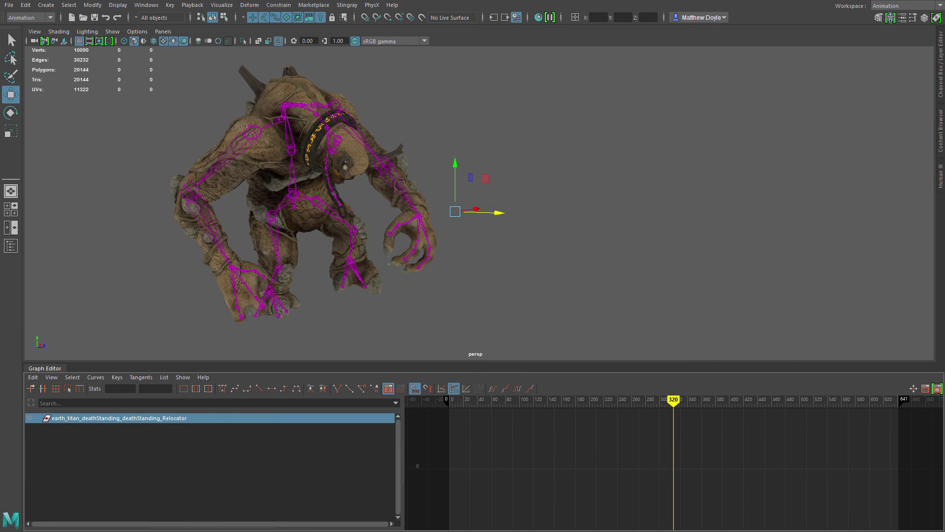
click(937, 388)
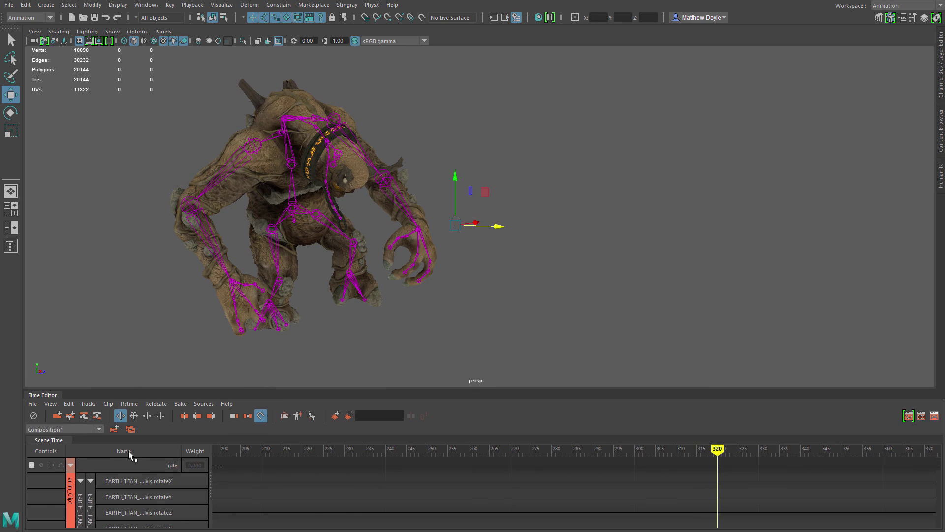
click(81, 481)
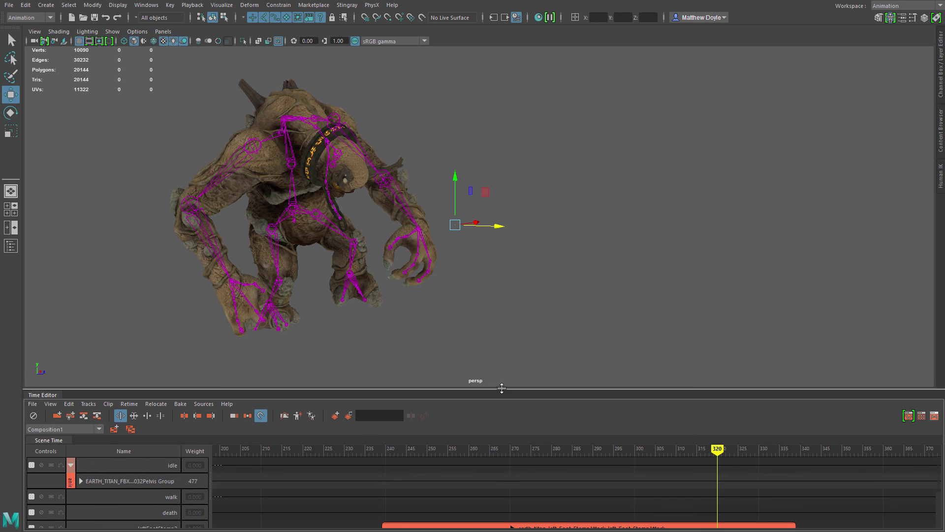
drag(502, 388, 518, 305)
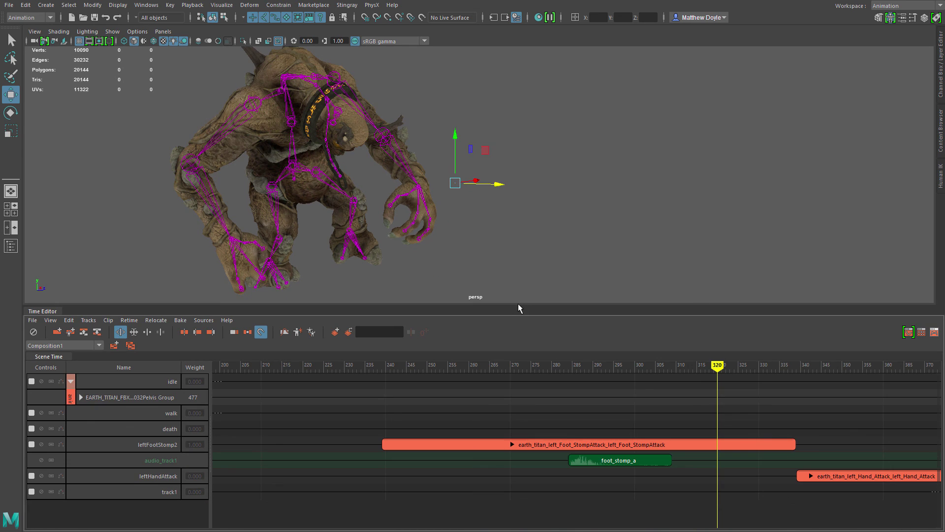